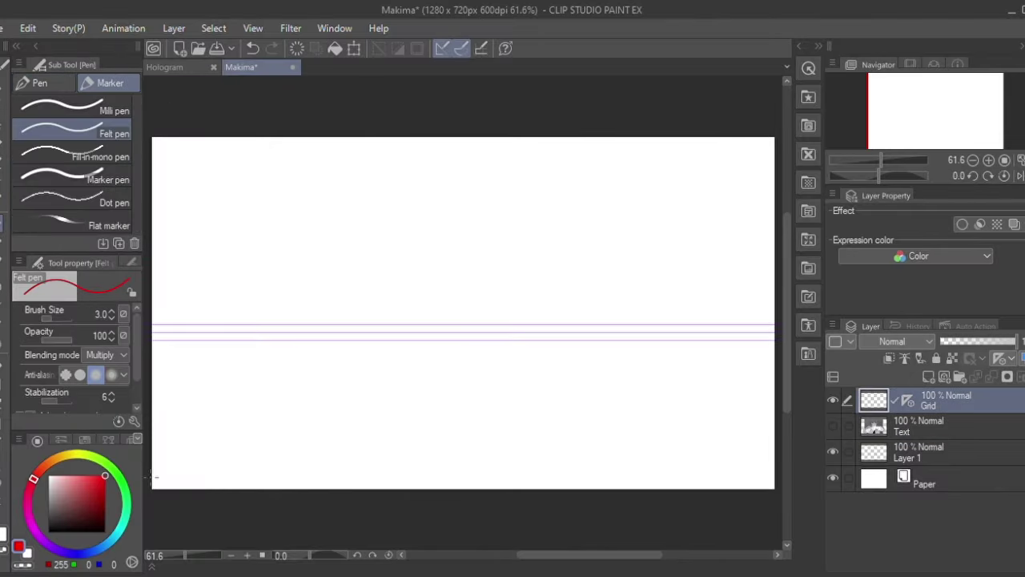
Step: Draw a series of unevenly spaced red horizontal lines across the full canvas width on the Grid layer with the Felt pen
left_click_drag(152, 469, 775, 469)
left_click_drag(153, 441, 775, 442)
left_click_drag(153, 413, 774, 413)
left_click_drag(152, 388, 775, 389)
left_click_drag(152, 363, 774, 363)
left_click_drag(152, 338, 775, 338)
left_click_drag(152, 302, 775, 302)
left_click_drag(152, 317, 775, 317)
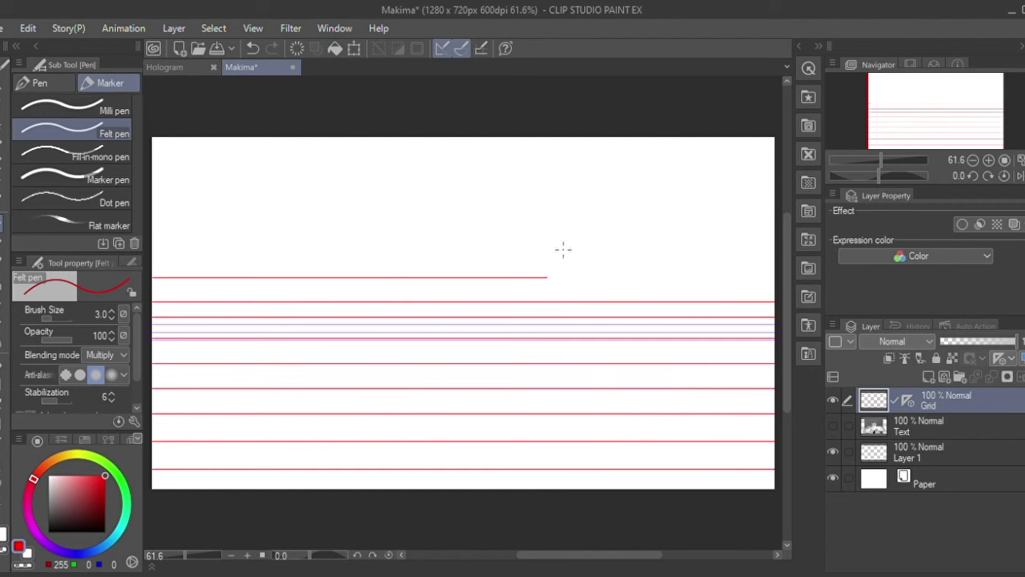
left_click_drag(152, 197, 775, 197)
left_click_drag(153, 232, 774, 233)
left_click_drag(152, 429, 774, 429)
left_click_drag(152, 459, 775, 458)
Step: Draw unevenly spaced red vertical lines across the full canvas height on a new raster layer and merge it with the Grid layer
left_click(929, 376)
left_click_drag(221, 487, 221, 200)
mouse_move(267, 488)
left_mouse_down()
mouse_move(267, 137)
mouse_move(293, 137)
left_mouse_up()
left_click_drag(336, 489, 337, 137)
left_click_drag(405, 489, 405, 137)
left_click_drag(486, 488, 486, 137)
left_click_drag(572, 489, 571, 137)
left_click_drag(699, 489, 699, 137)
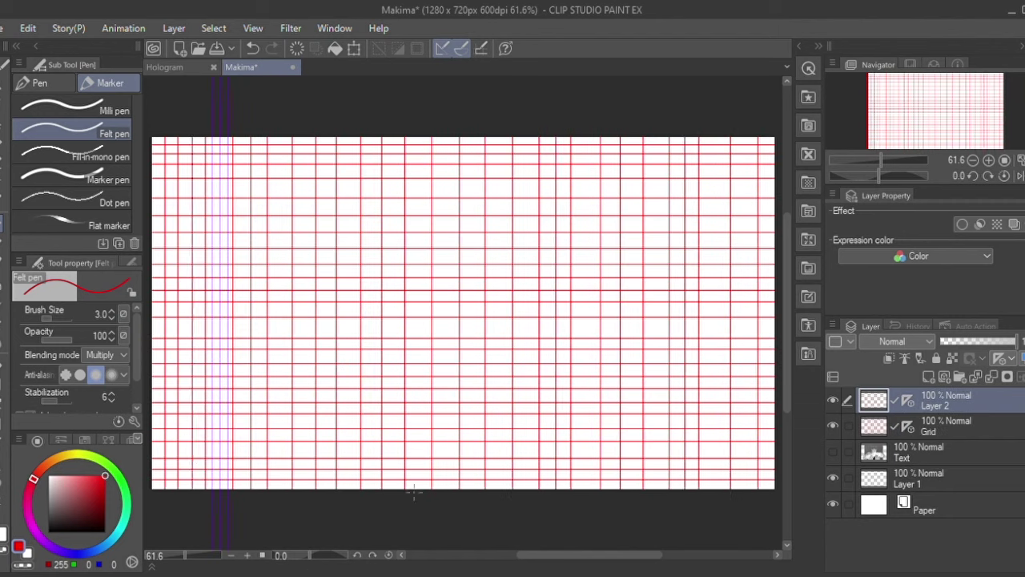
left_click_drag(419, 488, 418, 137)
key("shift+alt+e")
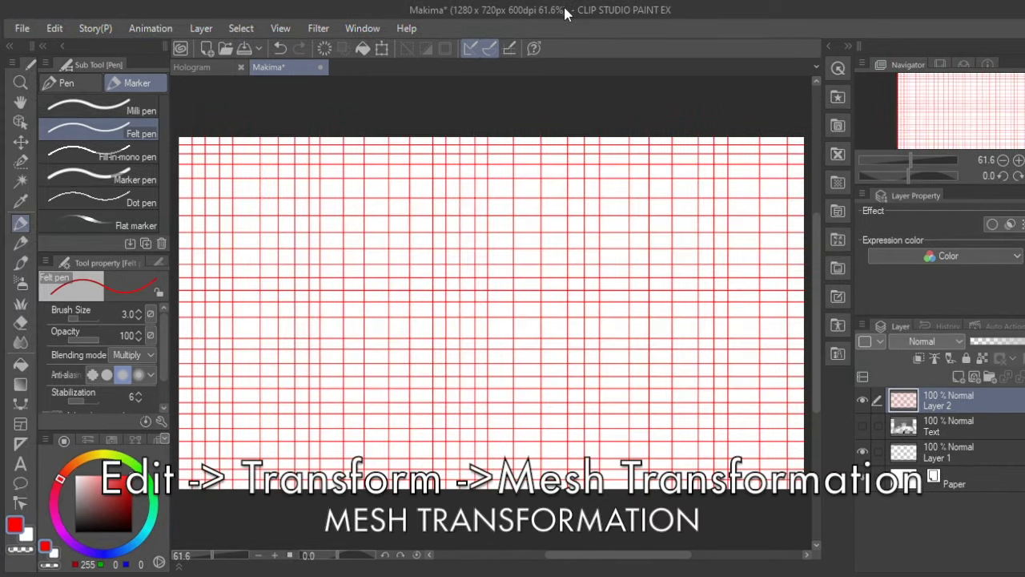
Step: Start a Mesh Transformation on the grid layer and pull its four inner control points out of alignment to make the lines wavy
left_click(55, 28)
mouse_move(213, 392)
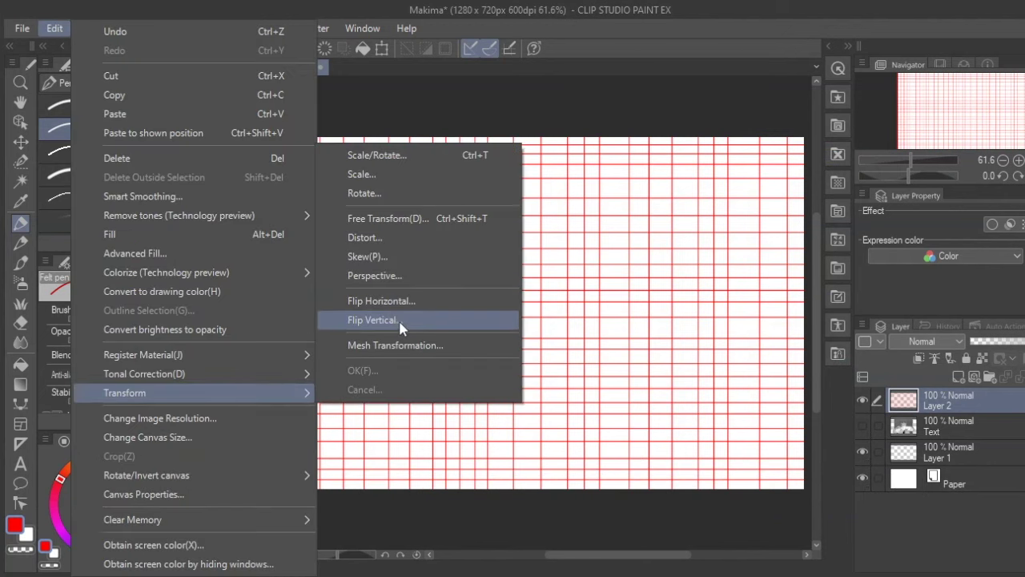
left_click(473, 348)
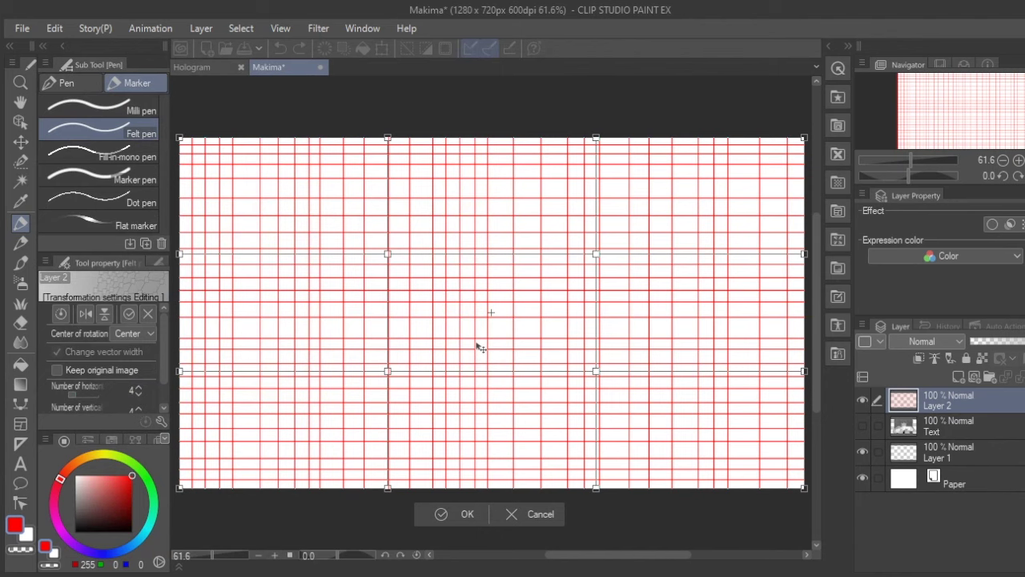
left_click_drag(387, 255, 464, 326)
left_click_drag(599, 264, 559, 231)
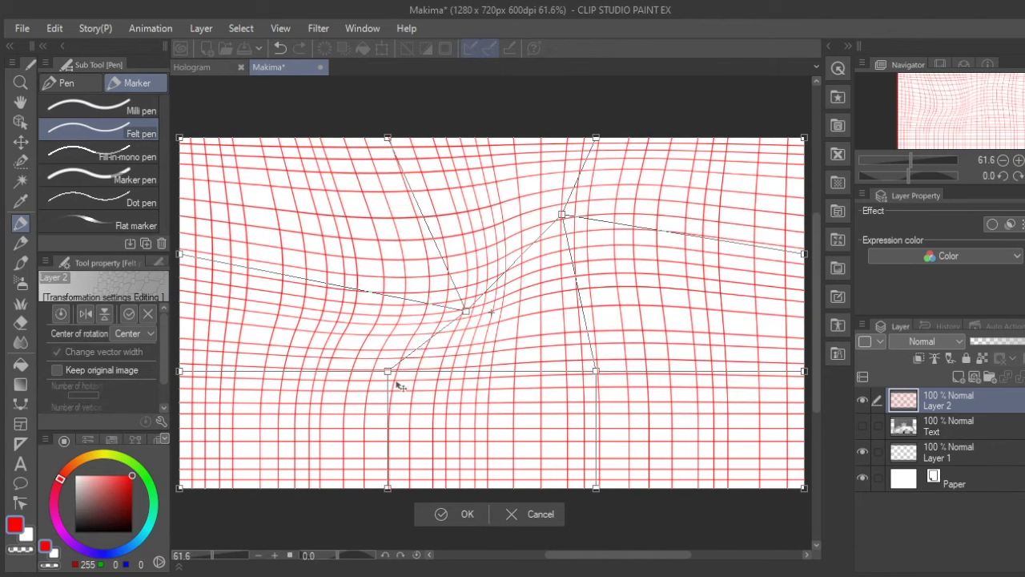
left_click_drag(389, 373, 352, 401)
left_click_drag(597, 372, 640, 360)
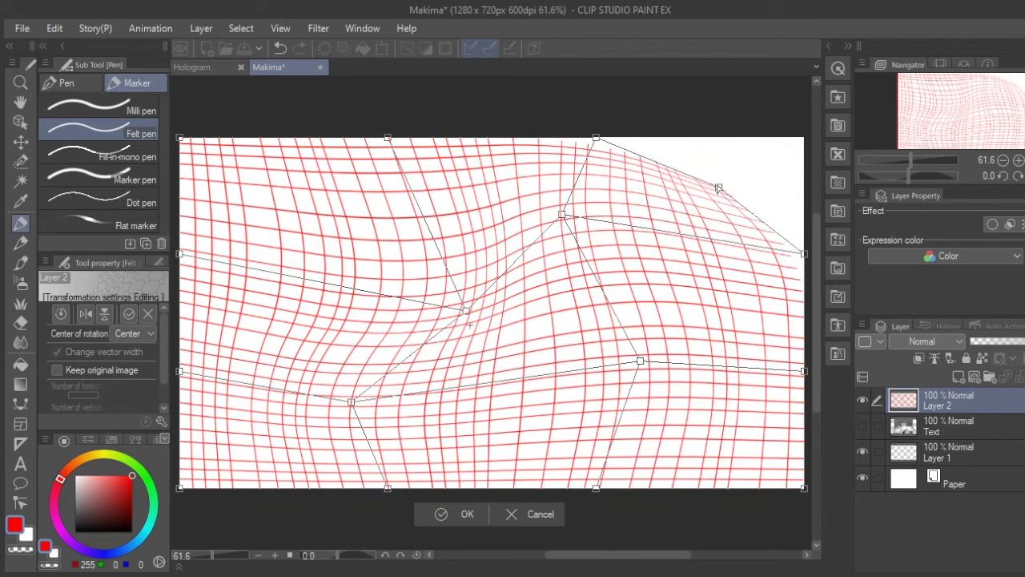
Step: Pull the remaining mesh corners and a lower edge point inward, lower the lower-left inner point, and apply the transformation
left_click_drag(180, 138, 250, 190)
left_click_drag(179, 487, 260, 437)
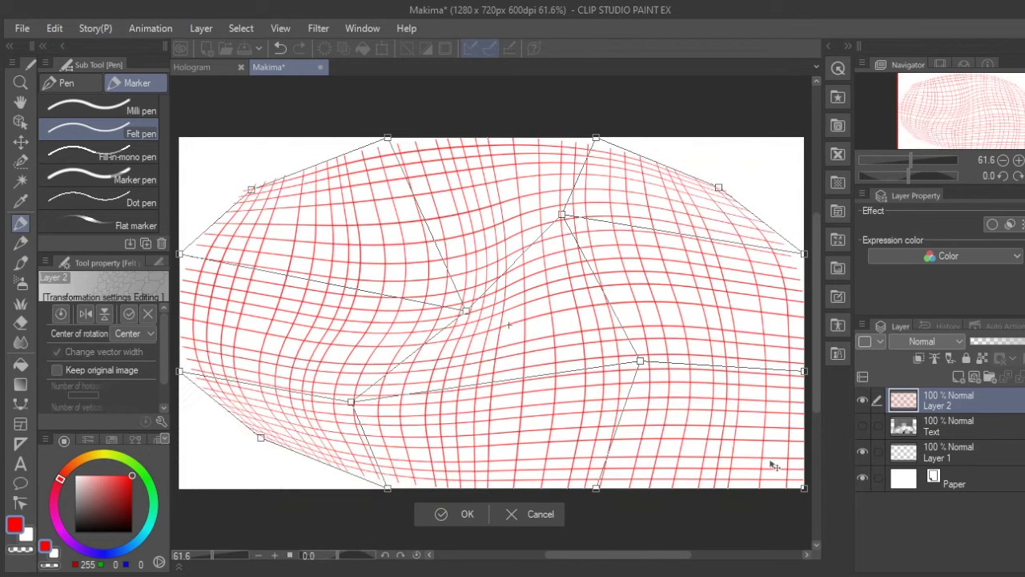
left_click_drag(802, 486, 685, 438)
left_click_drag(596, 487, 529, 386)
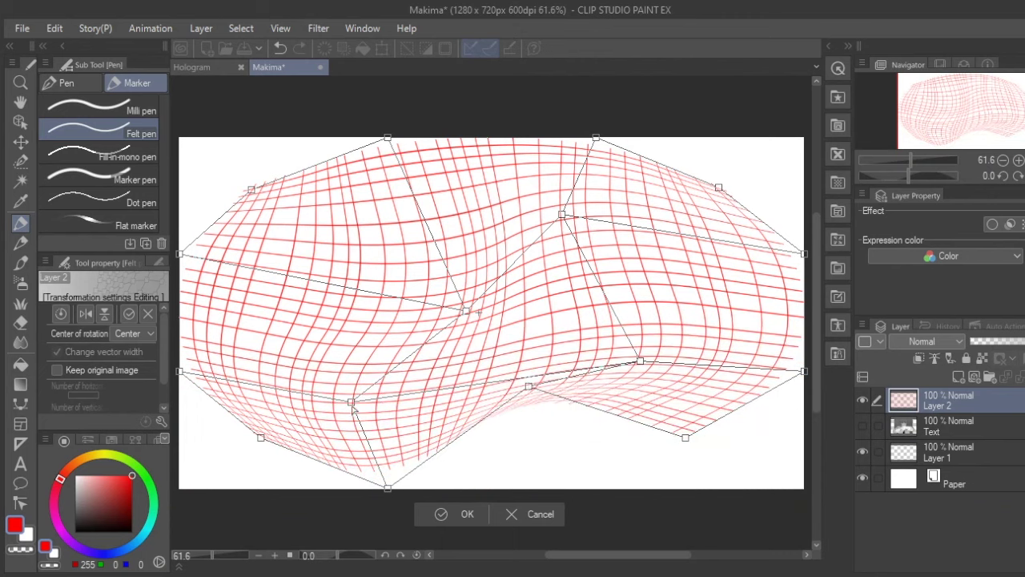
left_click_drag(350, 403, 342, 429)
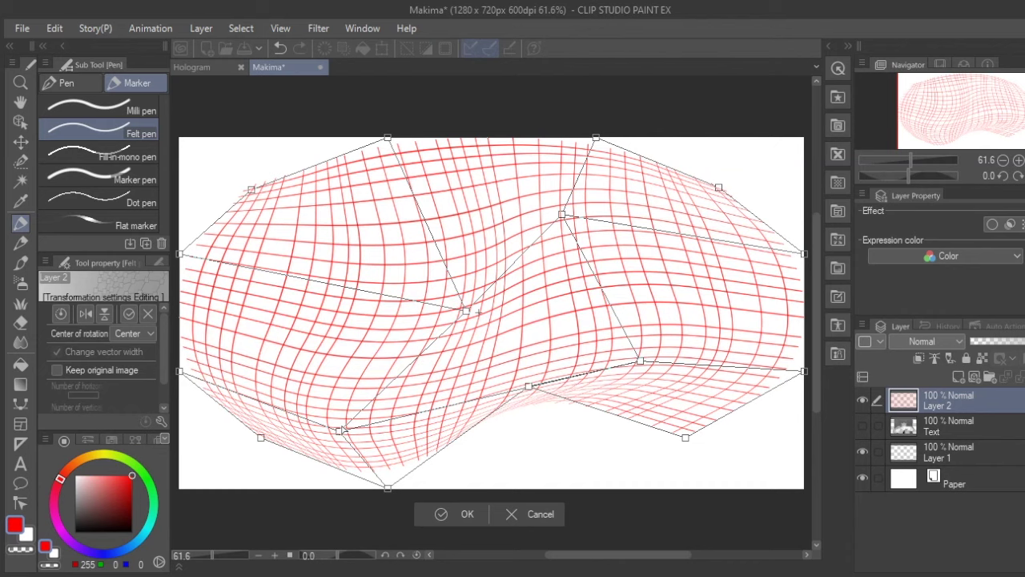
left_click(462, 514)
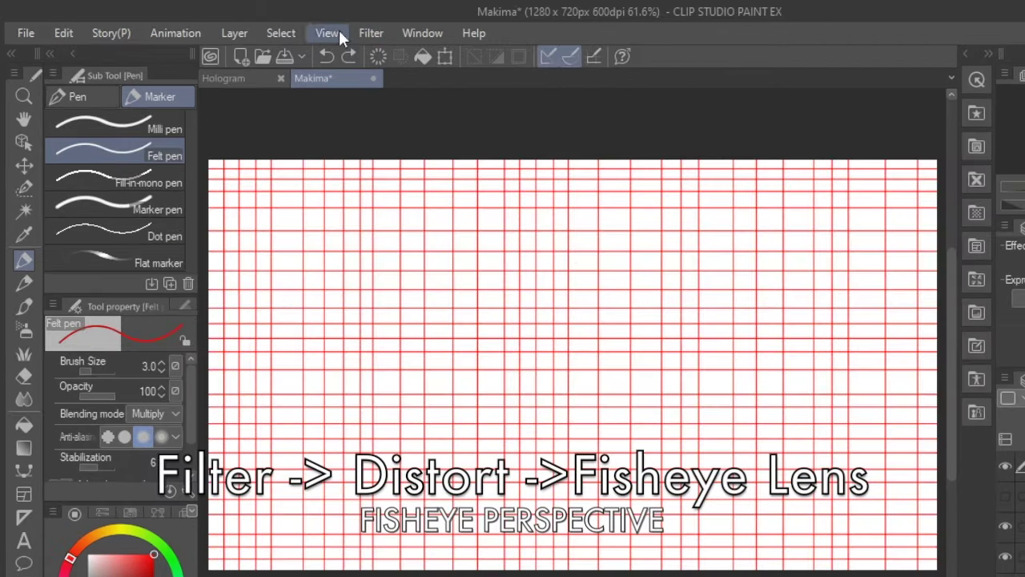
Step: Start the Fish-eye lens filter on the grid, try distortions of 50 and 100, and set the distortion to 69
left_click(377, 32)
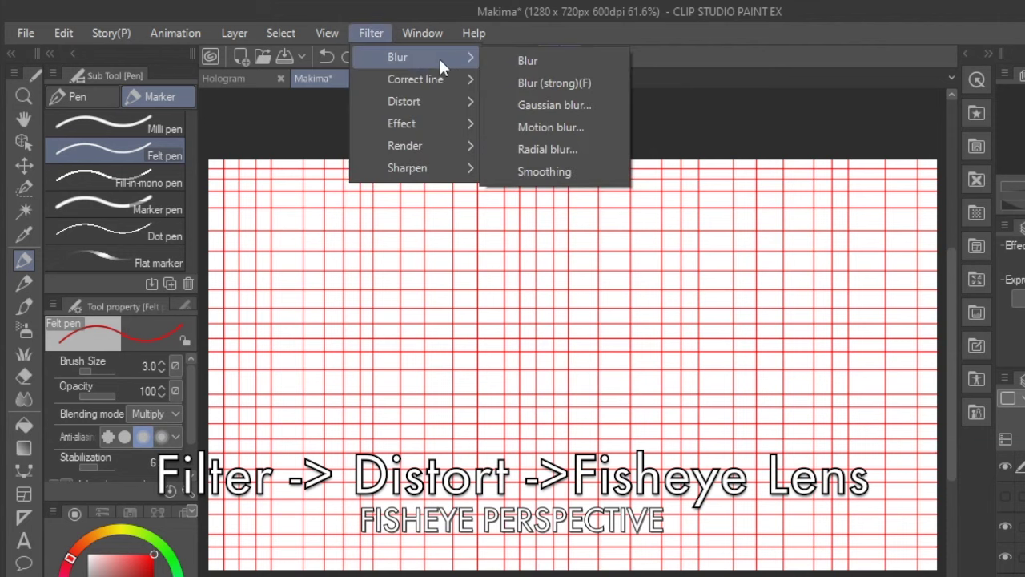
mouse_move(445, 104)
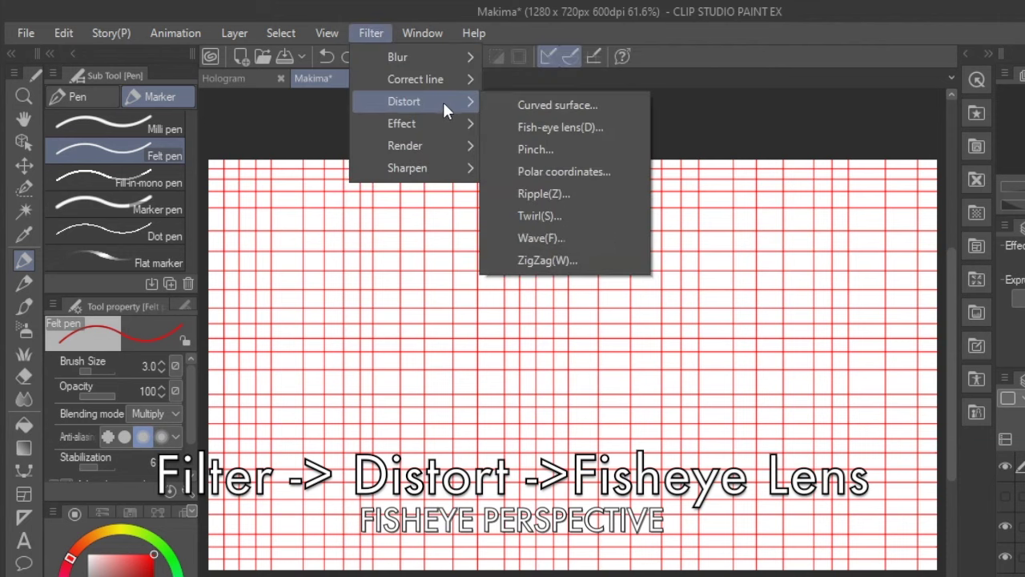
left_click(578, 126)
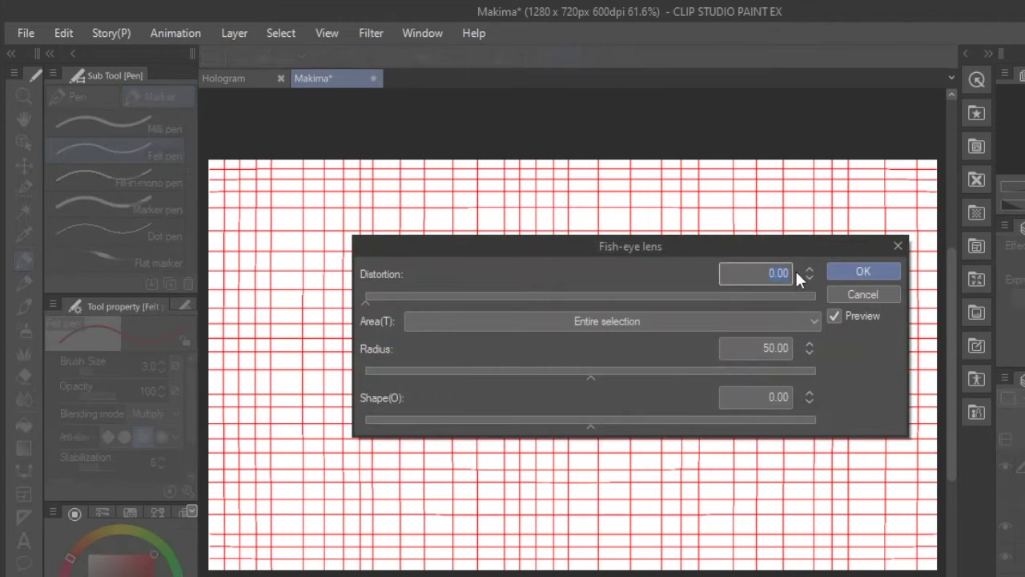
type("50")
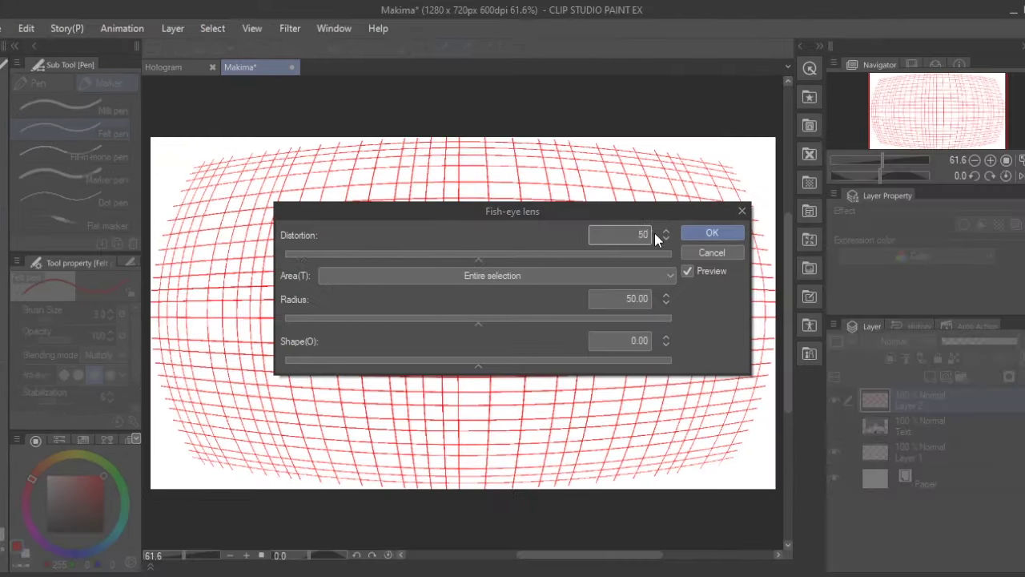
key("BackSpace")
key("BackSpace")
type("100")
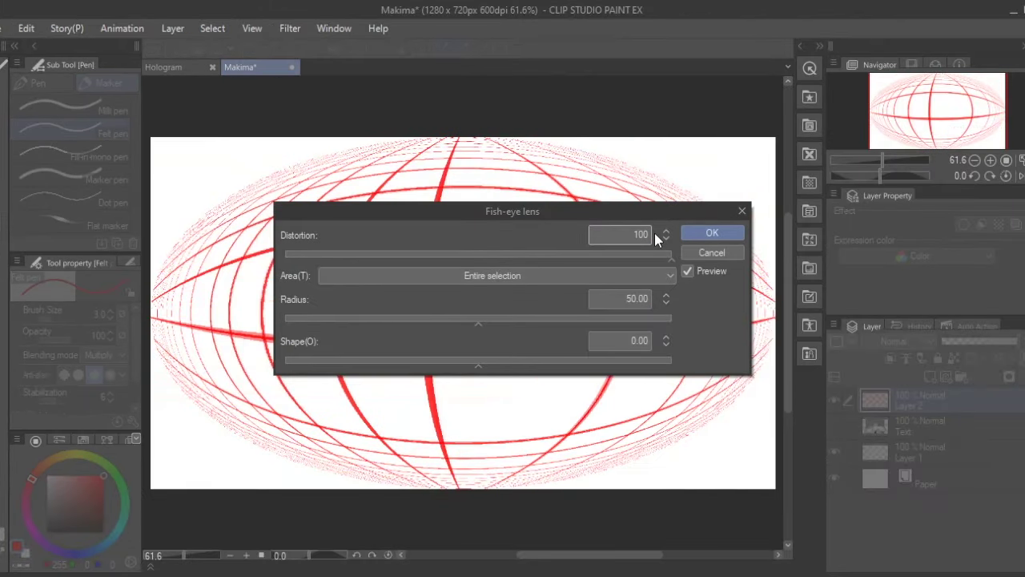
key("BackSpace")
key("BackSpace")
key("BackSpace")
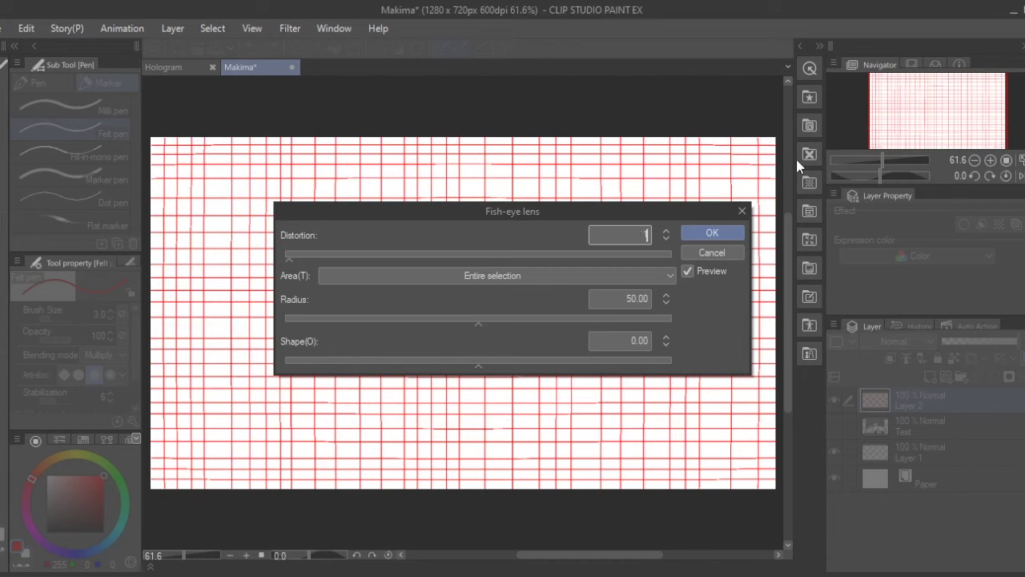
type("69")
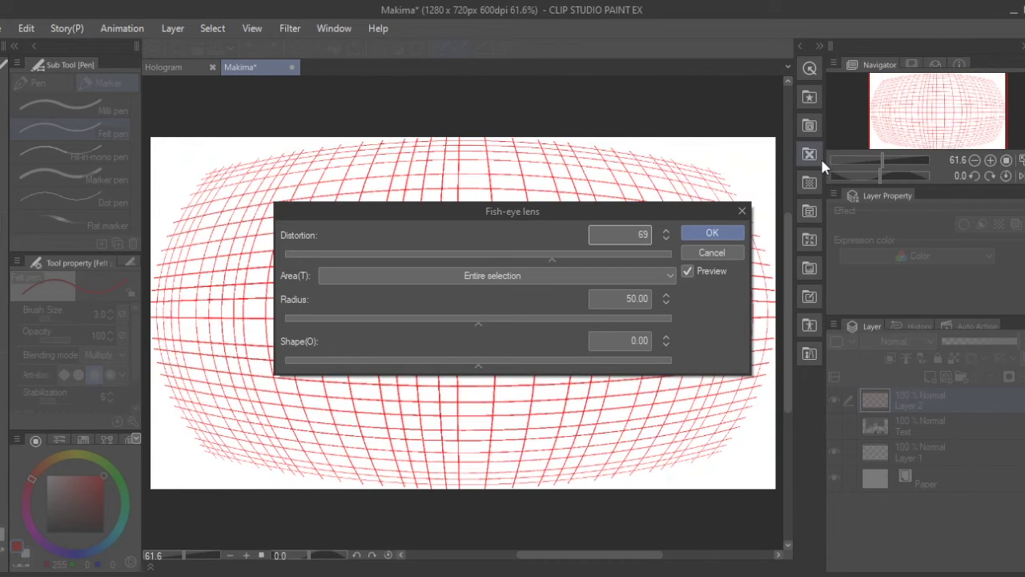
Step: Try limiting the fish-eye area to a specified radius and shape, and return the area to the entire selection
left_click(669, 274)
left_click(630, 308)
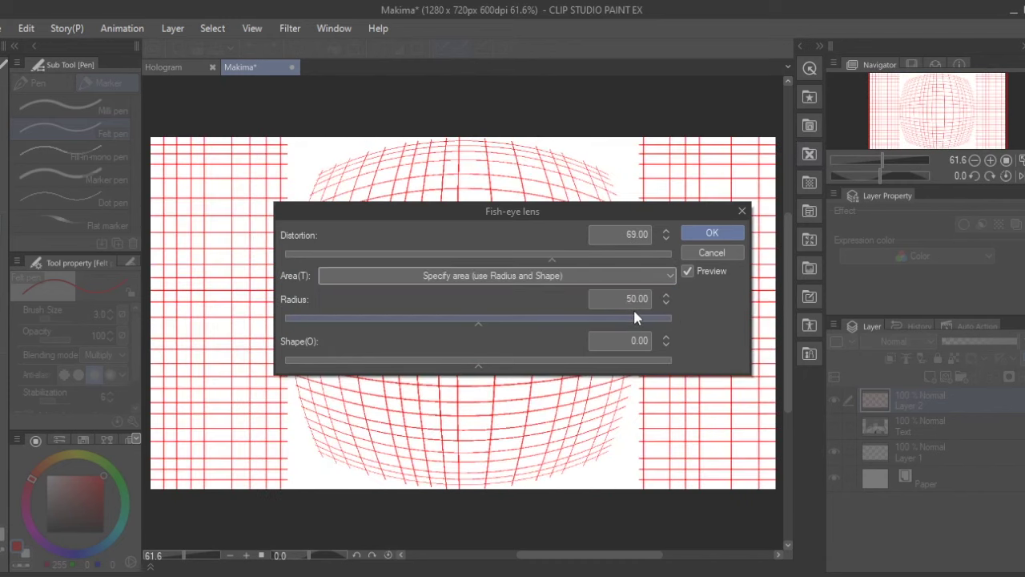
left_click(665, 276)
left_click(648, 293)
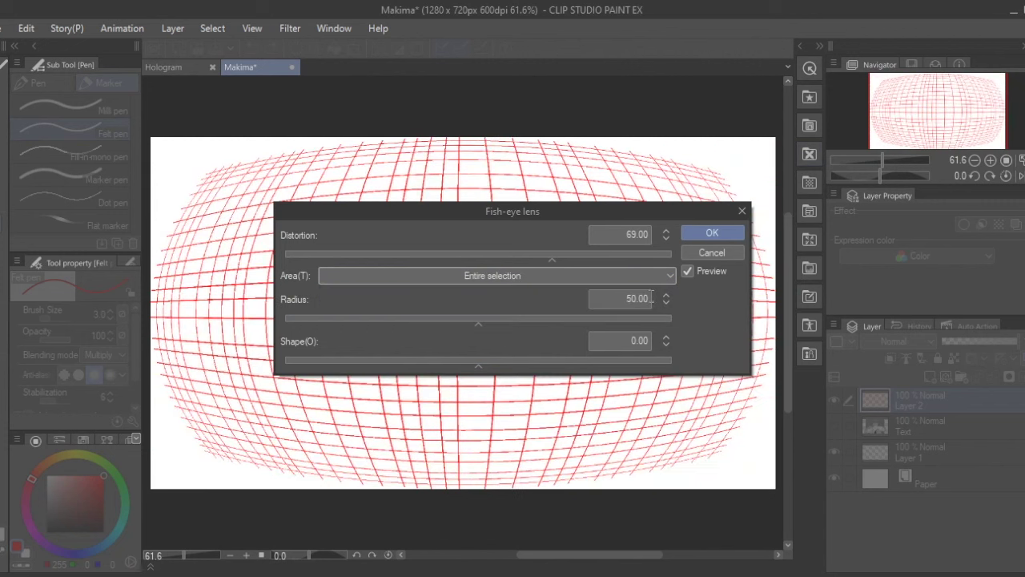
Step: Set the fish-eye radius to 90, move its centre close to the middle of the canvas, and apply the filter
left_click(630, 299)
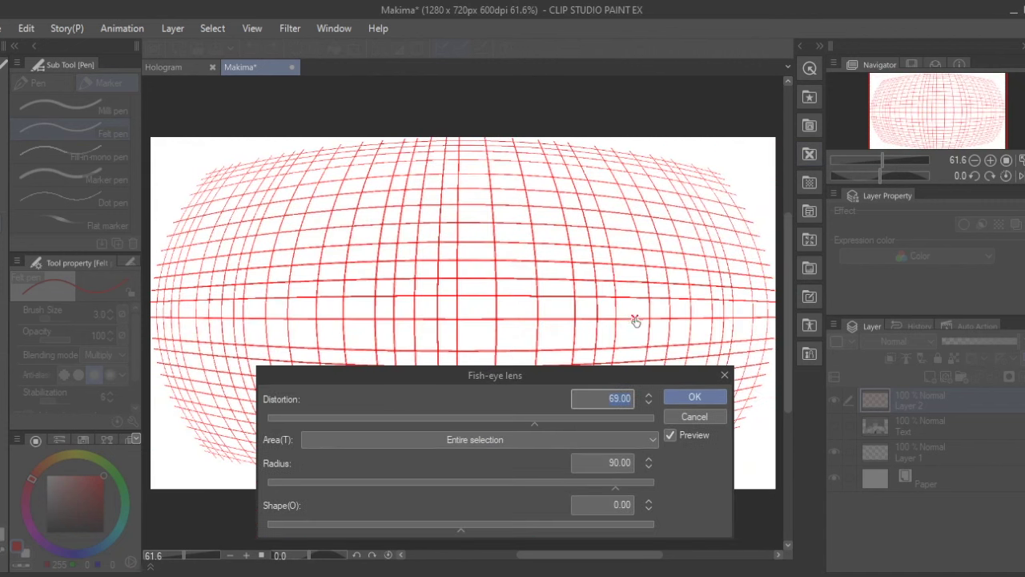
mouse_move(635, 321)
left_mouse_down()
mouse_move(498, 187)
mouse_move(497, 320)
left_mouse_up()
left_click_drag(490, 375, 517, 361)
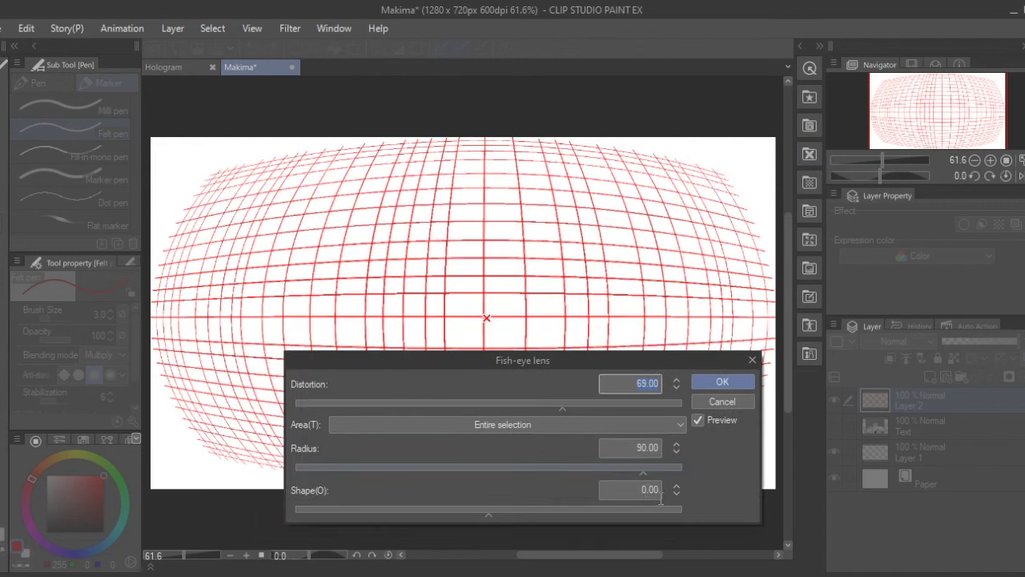
left_click(724, 381)
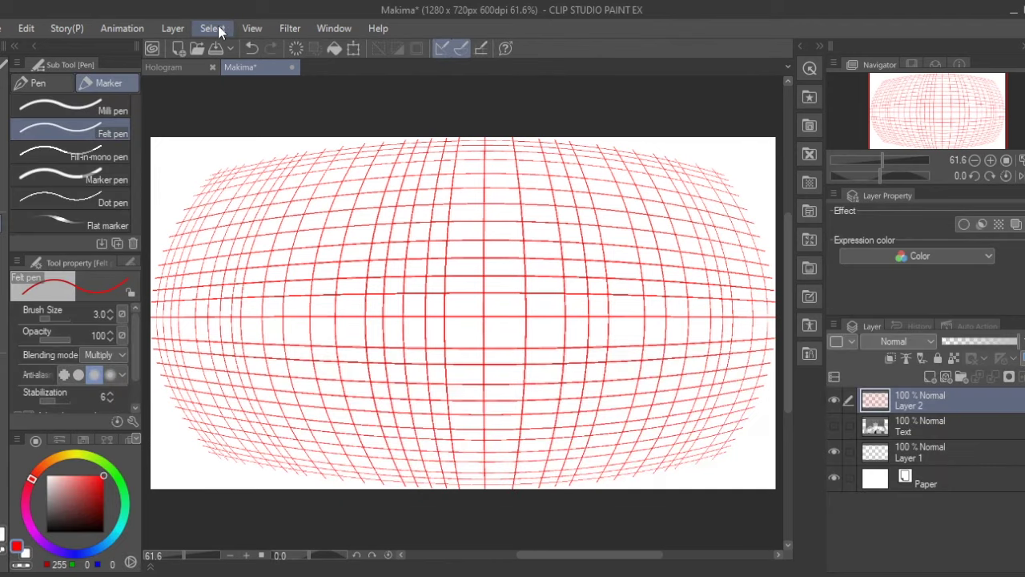
Step: Hide the Layer 2 grid, show the Text layer's illustration, and start the Fish-eye lens filter on that layer
left_click(834, 400)
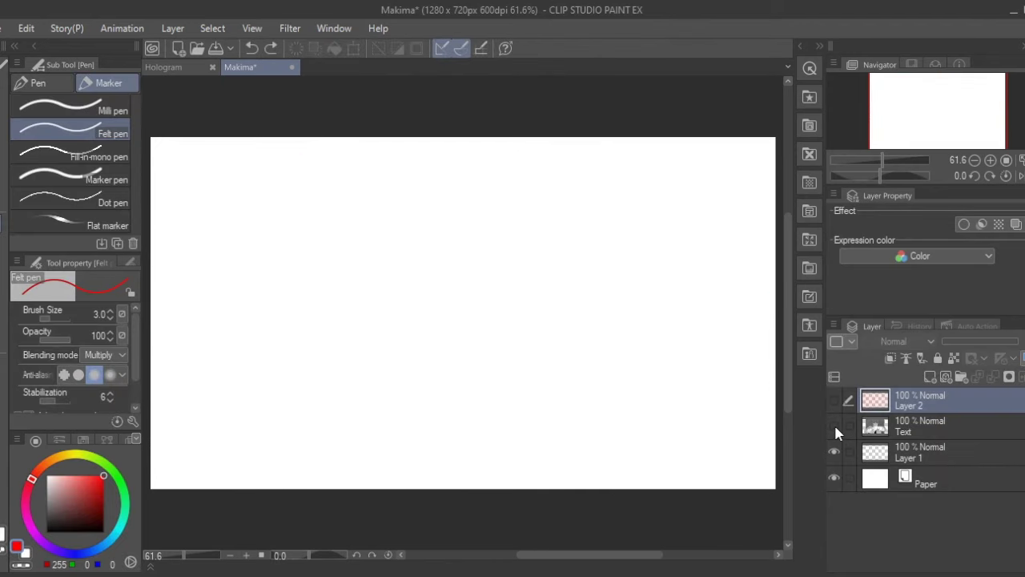
left_click(834, 426)
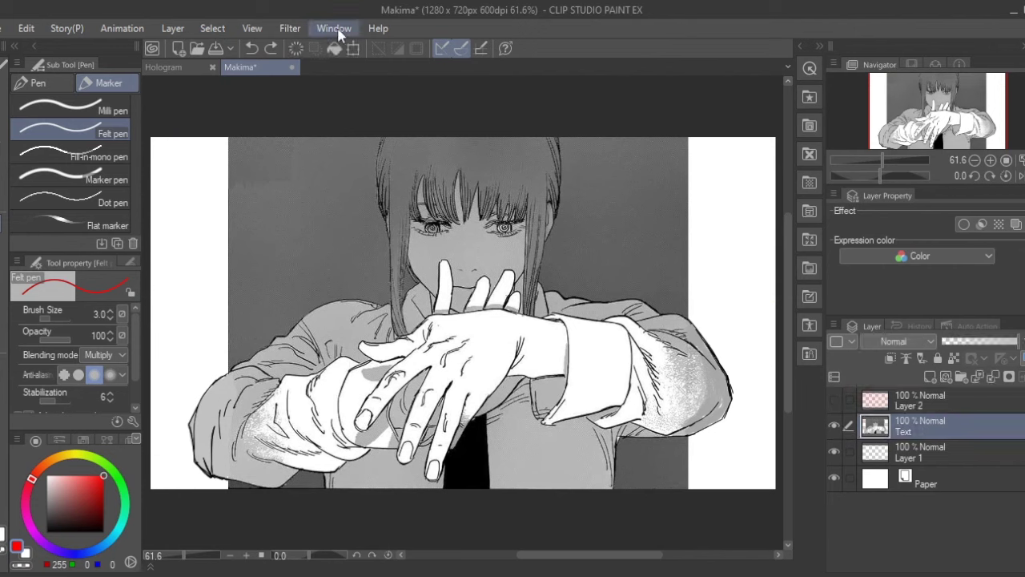
left_click(290, 28)
mouse_move(330, 90)
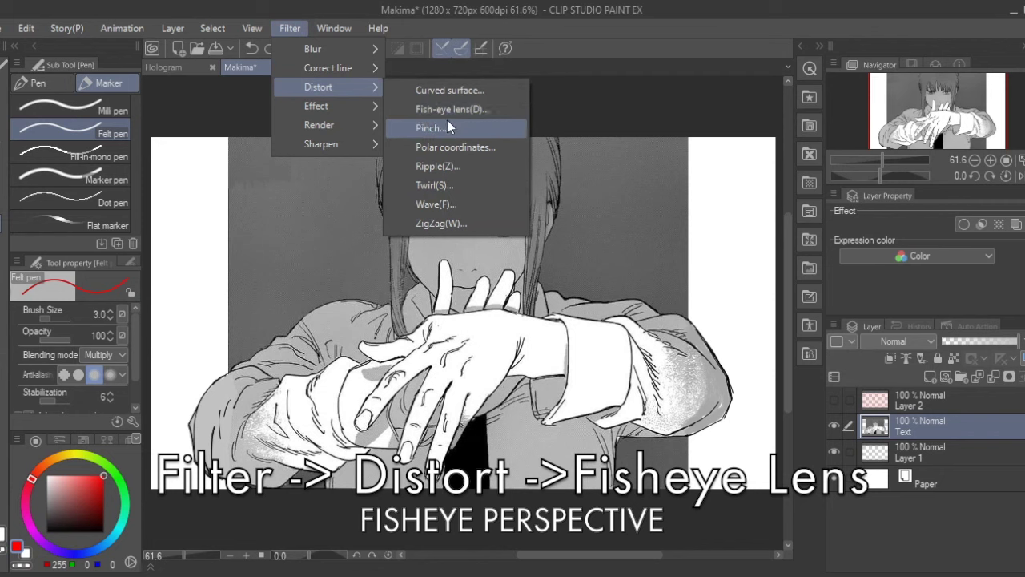
left_click(478, 109)
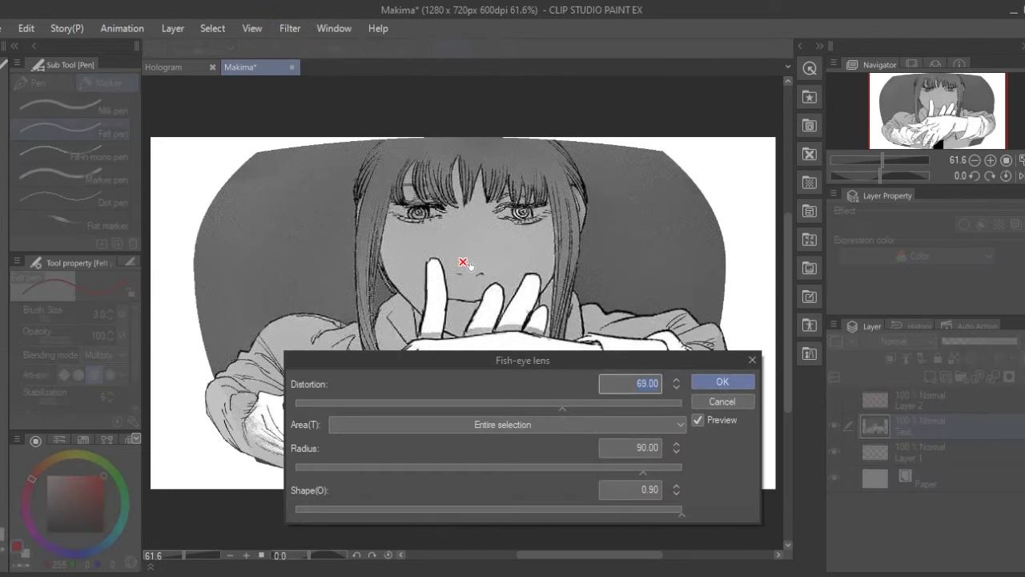
Step: Move the fish-eye centre from the character's face onto the foreground hand and try distortions of 20 and 10
left_click_drag(464, 262, 474, 351)
left_click_drag(543, 363, 809, 416)
mouse_move(473, 353)
left_mouse_down()
mouse_move(474, 337)
mouse_move(471, 380)
left_mouse_up()
type("20")
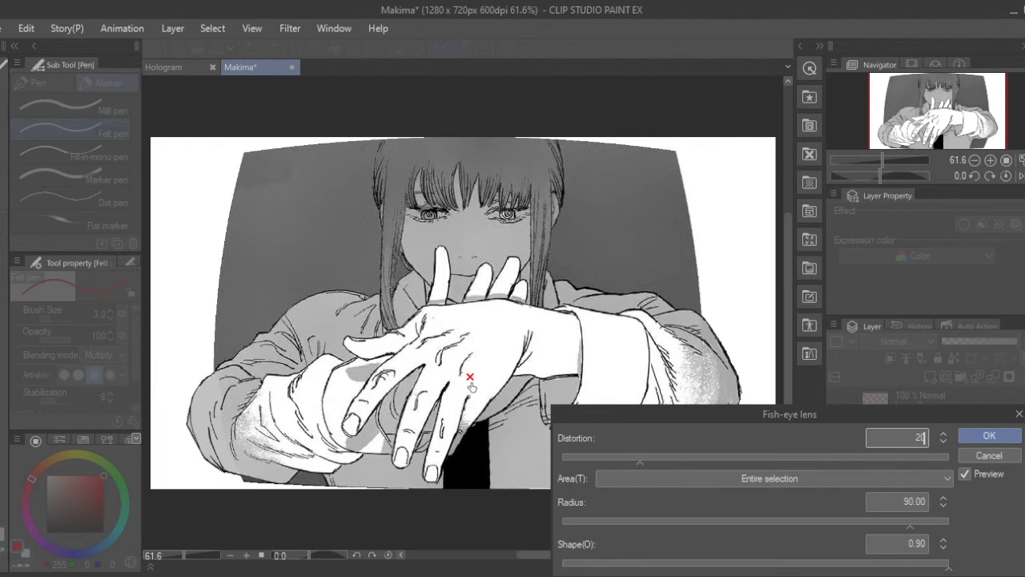
double_click(920, 436)
type("10")
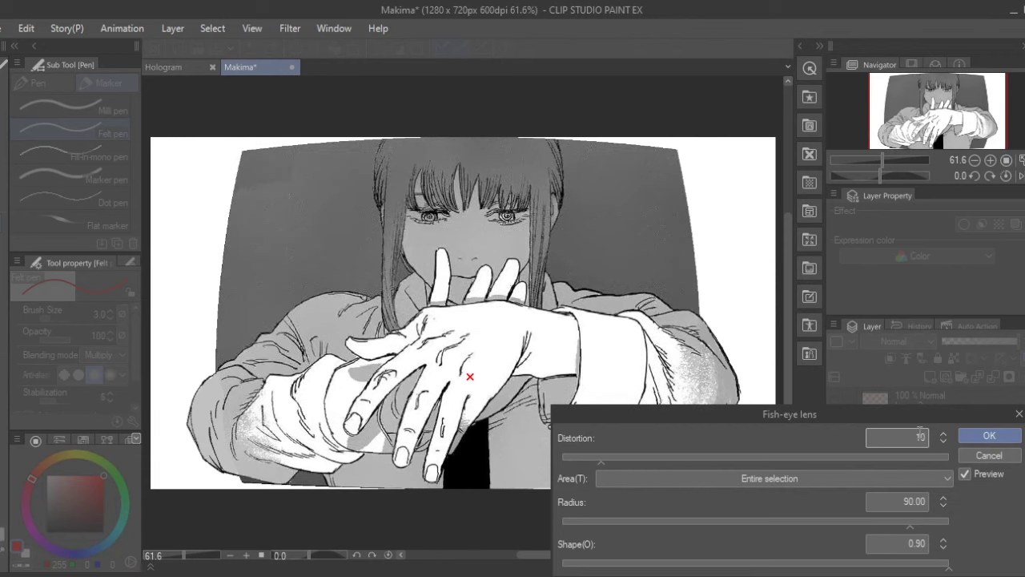
Step: Fine-tune the fish-eye centre on the back of the hand, set the distortion to 15, and apply the filter
mouse_move(474, 384)
left_mouse_down()
mouse_move(474, 455)
mouse_move(471, 215)
mouse_move(471, 393)
left_mouse_up()
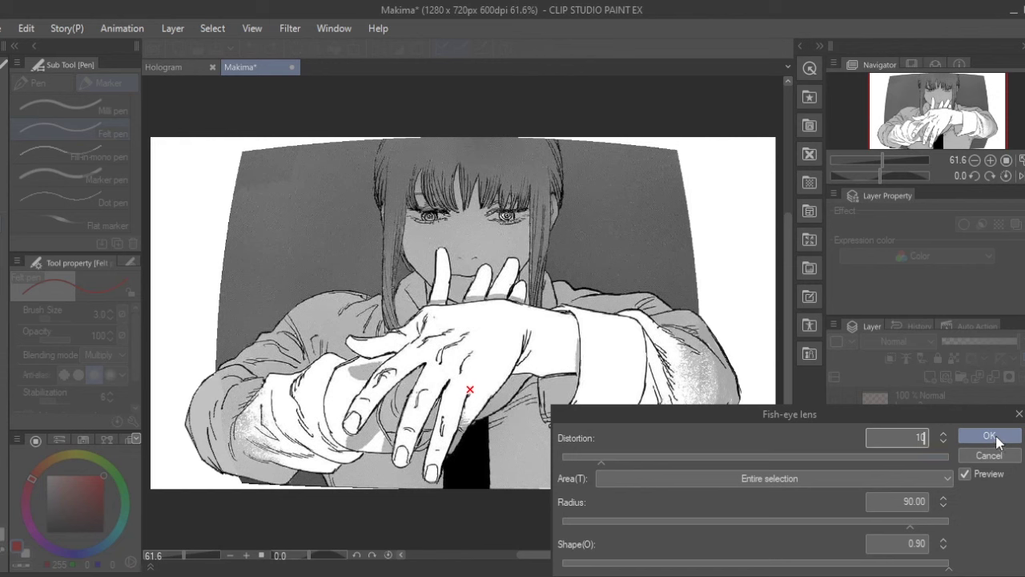
left_click_drag(470, 387, 471, 371)
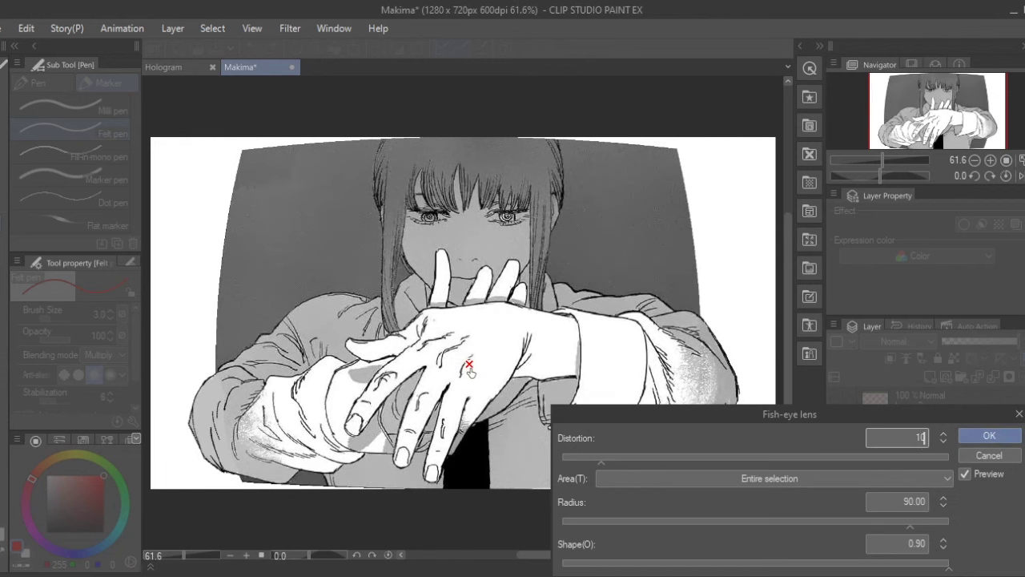
key("BackSpace")
type("5")
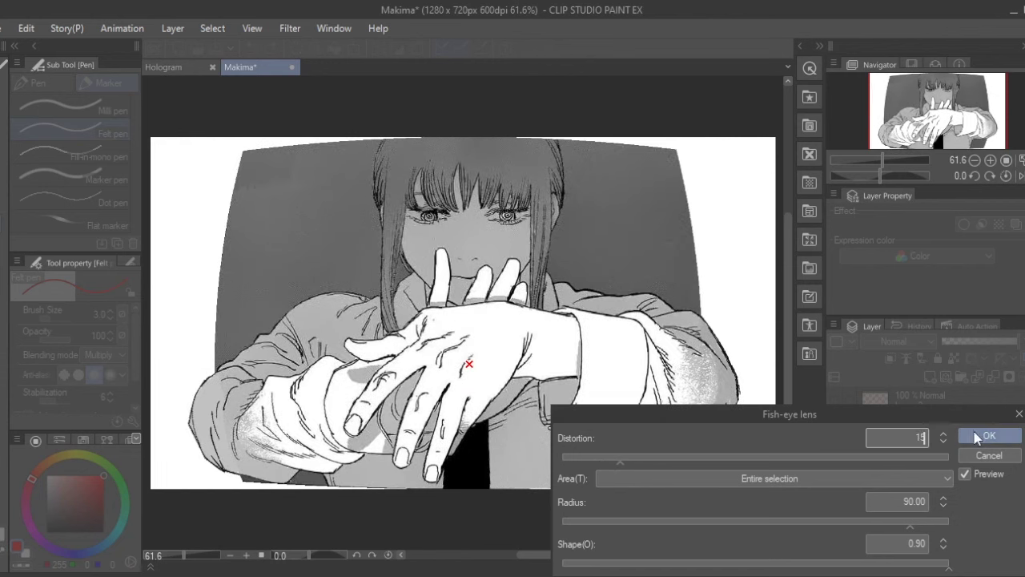
left_click(988, 435)
Step: Select the warped illustration, scale it up slightly, reposition it on the canvas, and deselect it
key("m")
key("ctrl+t")
left_click_drag(782, 126, 795, 114)
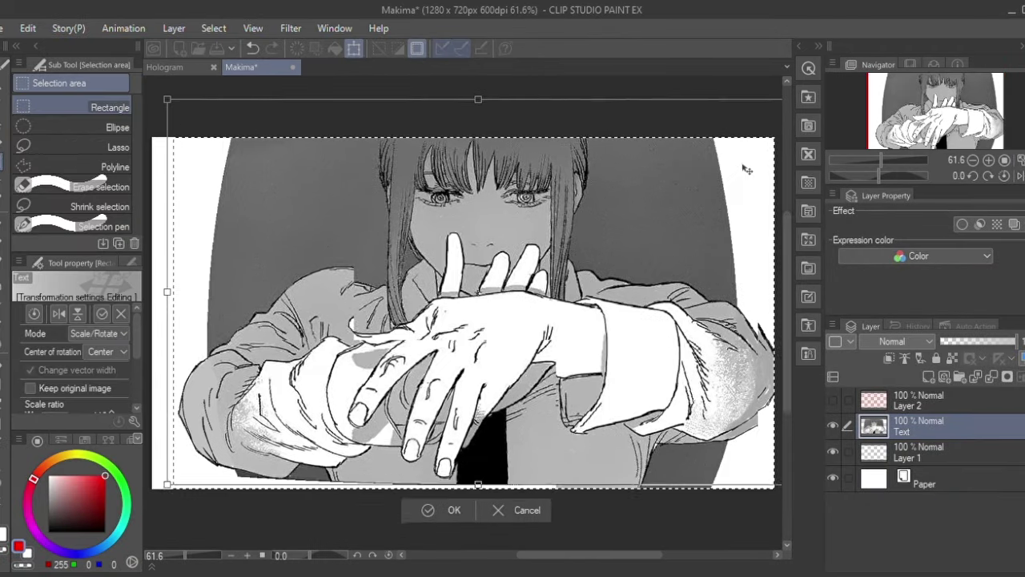
left_click_drag(746, 167, 705, 227)
key("Return")
key("ctrl+d")
Step: Add the red text "GRID" and "WARPING" over the illustration and shift "WARPING" to the lower right of the canvas
key("t")
left_click(49, 532)
left_click(334, 214)
type("Wrid Warping")
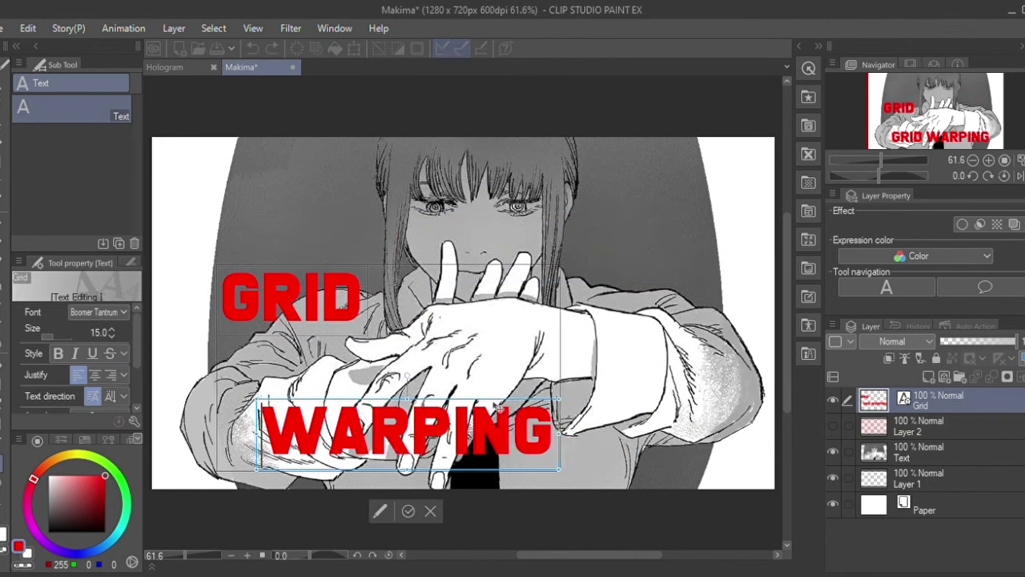
left_click_drag(407, 431, 606, 430)
key("o")
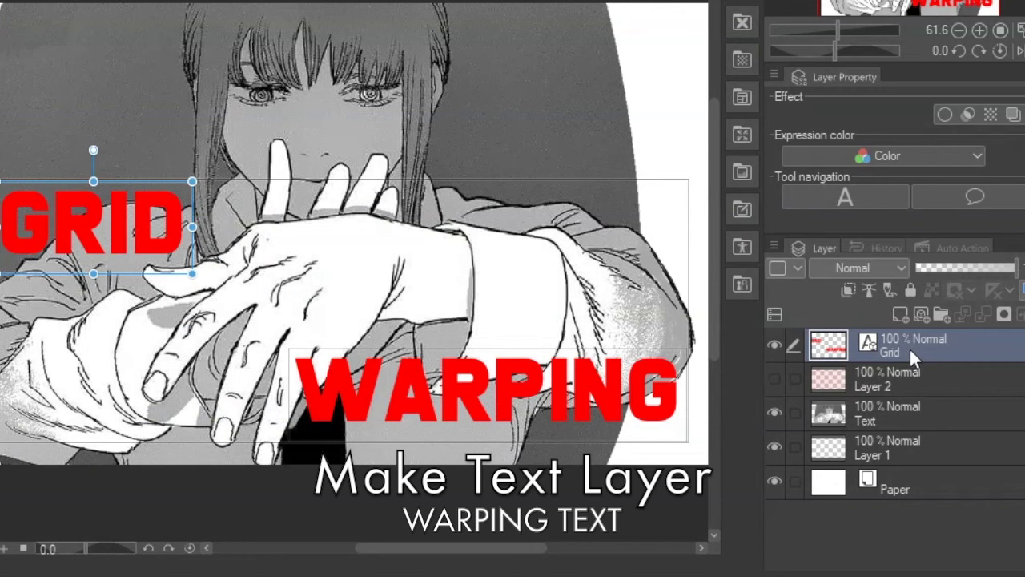
Step: Rasterize the Grid text layer and make a rectangular selection around the word "GRID"
right_click(910, 347)
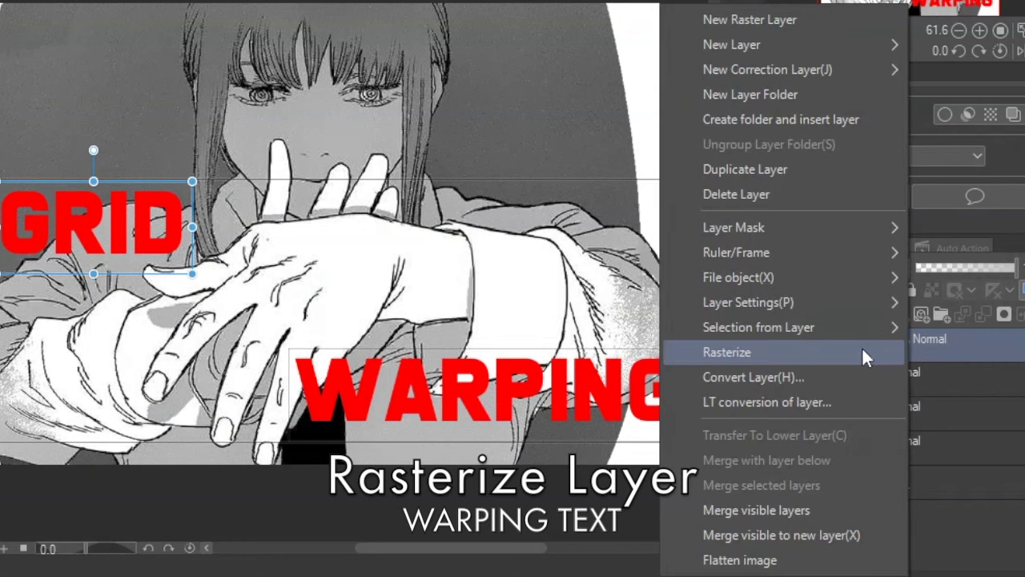
left_click(801, 352)
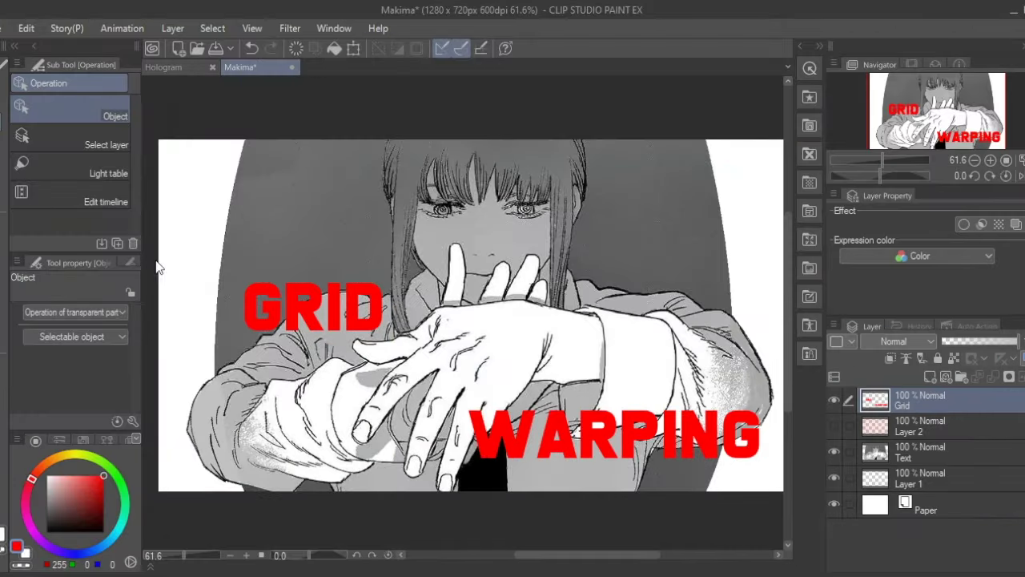
key("m")
left_click_drag(429, 349, 423, 353)
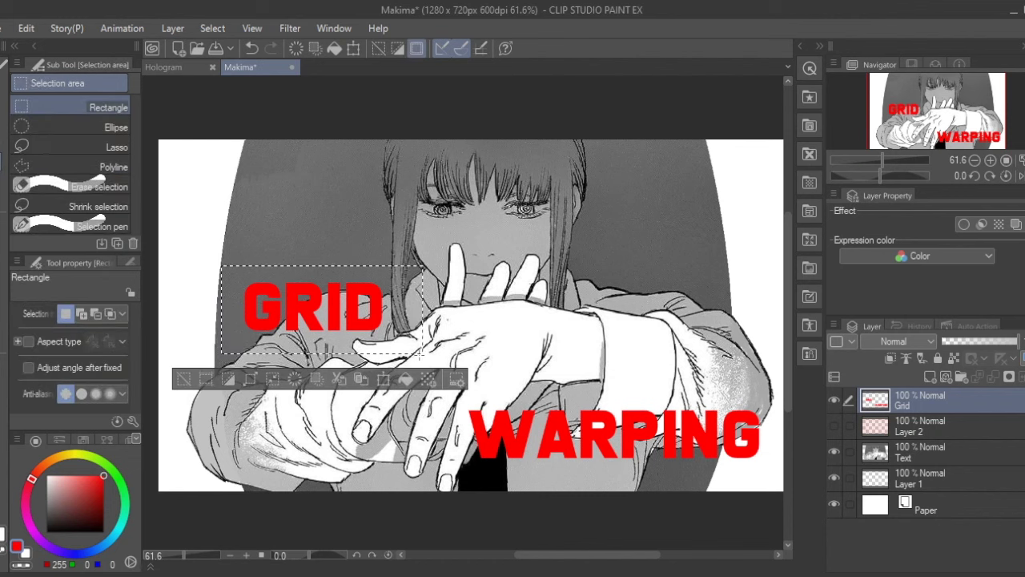
Step: Start a mesh transformation on "GRID" and pull the left part of the word downward so it slants along the sleeve
left_click(27, 30)
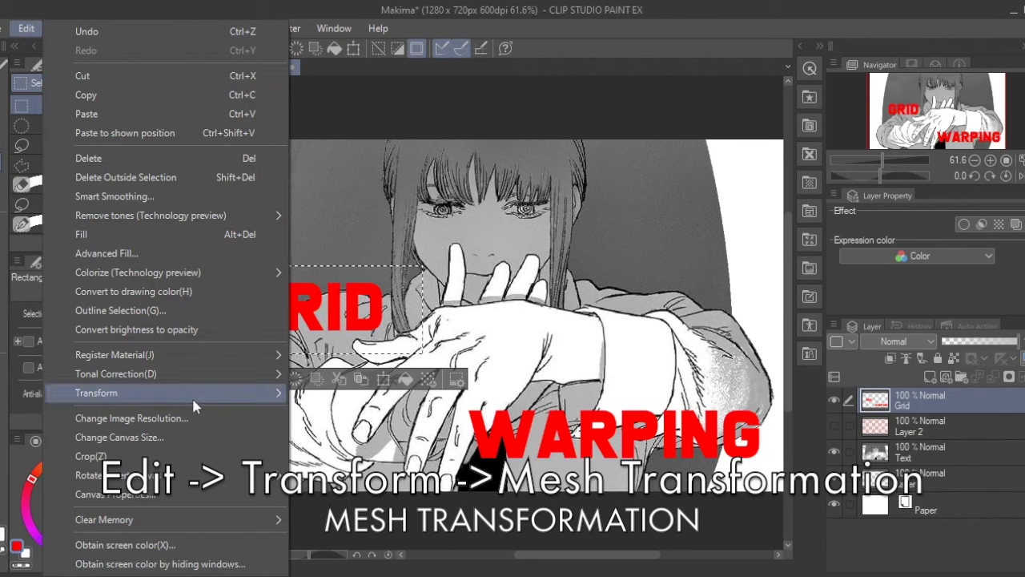
mouse_move(199, 395)
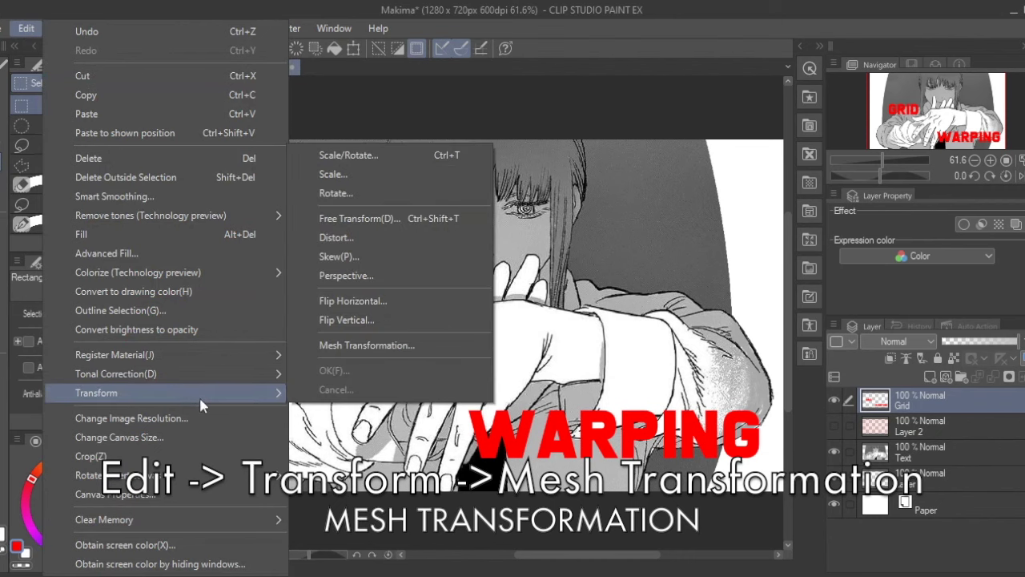
left_click(398, 347)
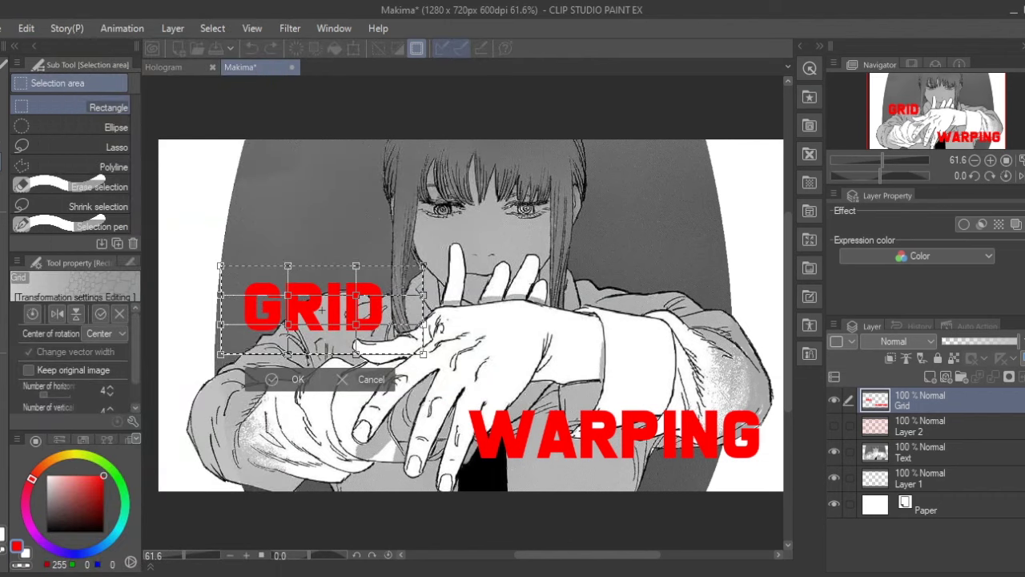
left_click_drag(221, 355, 233, 407)
left_click_drag(221, 325, 227, 361)
left_click_drag(222, 295, 246, 323)
left_click_drag(221, 266, 198, 298)
left_click_drag(289, 295, 273, 309)
left_click_drag(289, 324, 302, 336)
left_click_drag(288, 354, 292, 349)
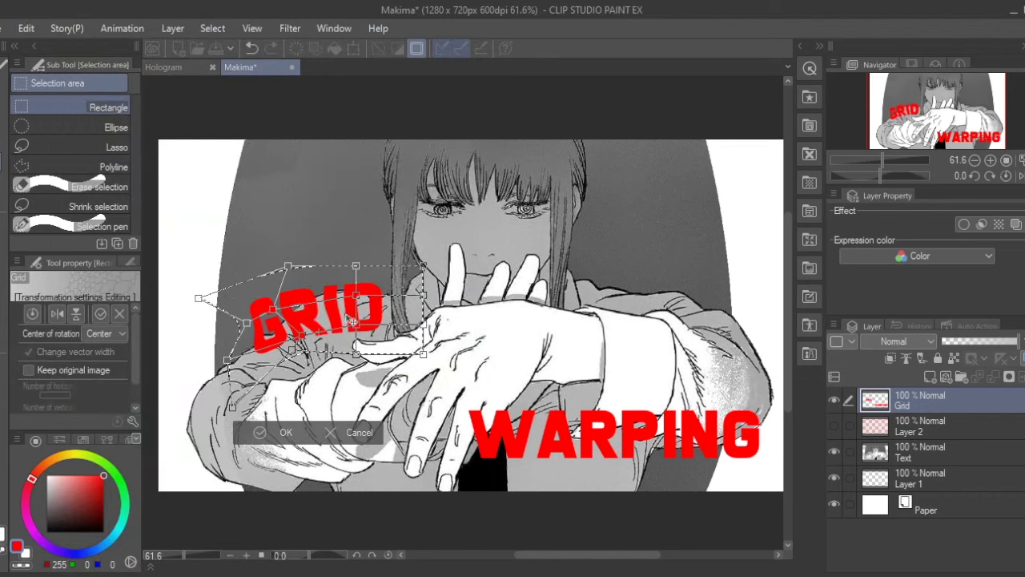
Step: Raise the right part of the "GRID" mesh so the word curves upward, and apply the transformation
left_click_drag(354, 323, 369, 298)
left_click_drag(302, 336, 307, 330)
left_click_drag(357, 354, 350, 337)
left_click_drag(347, 267, 347, 252)
left_click_drag(423, 266, 418, 238)
left_click_drag(424, 295, 424, 281)
left_click_drag(369, 298, 365, 273)
left_click_drag(288, 266, 298, 278)
left_click_drag(356, 324, 350, 310)
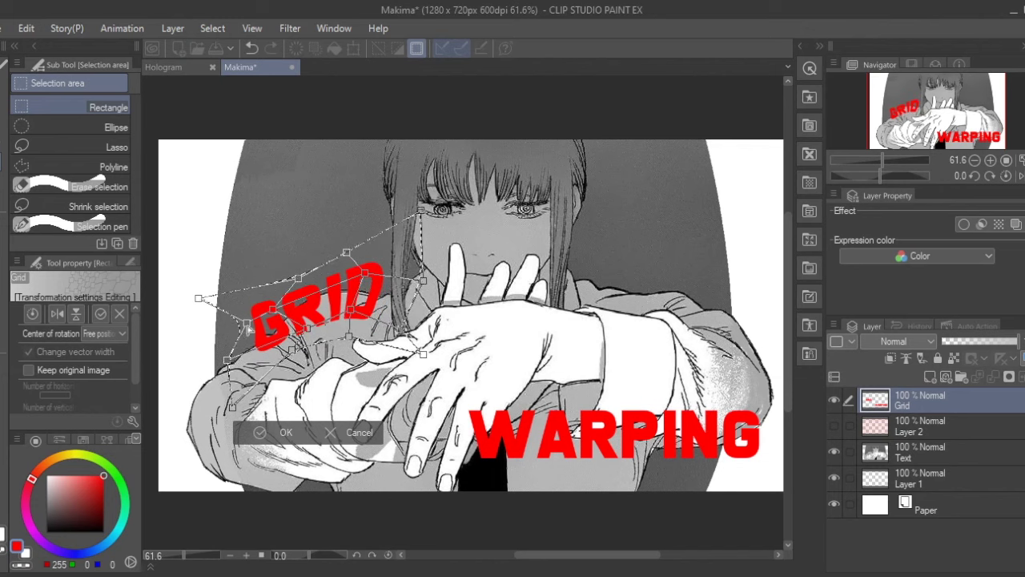
left_click_drag(248, 324, 242, 326)
left_click_drag(424, 281, 444, 271)
left_click(293, 431)
Step: Replace the selection with a rectangle around "WARPING" and move the word slightly upward
left_click(215, 29)
left_click(242, 68)
left_click_drag(442, 390, 774, 479)
key("o")
mouse_move(745, 419)
left_mouse_down()
mouse_move(766, 419)
mouse_move(747, 407)
left_mouse_up()
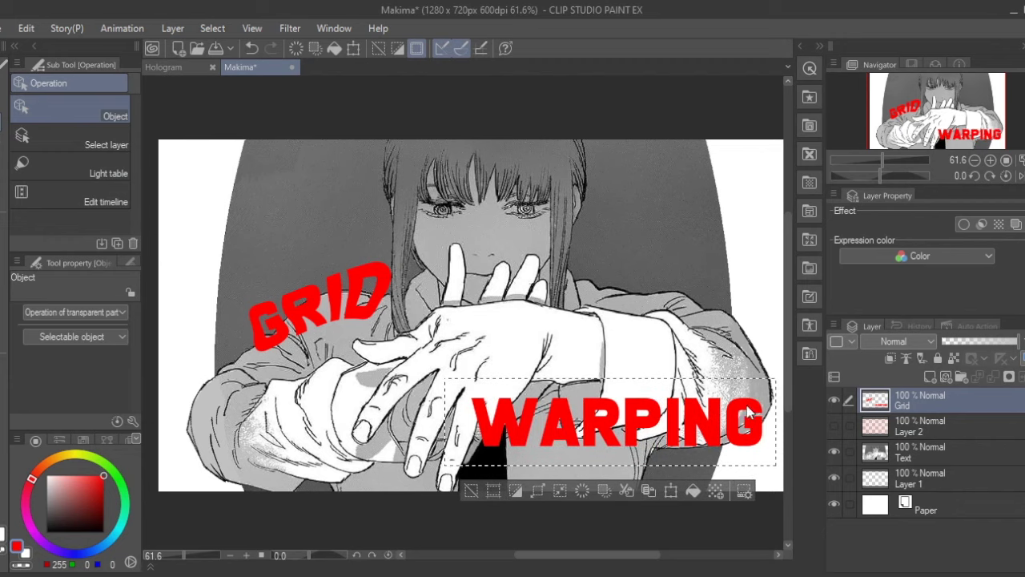
Step: Start a mesh transformation on "WARPING", raising its upper edge near the "A" and pulling its lower edge down beneath the middle letters
left_click(26, 28)
mouse_move(200, 392)
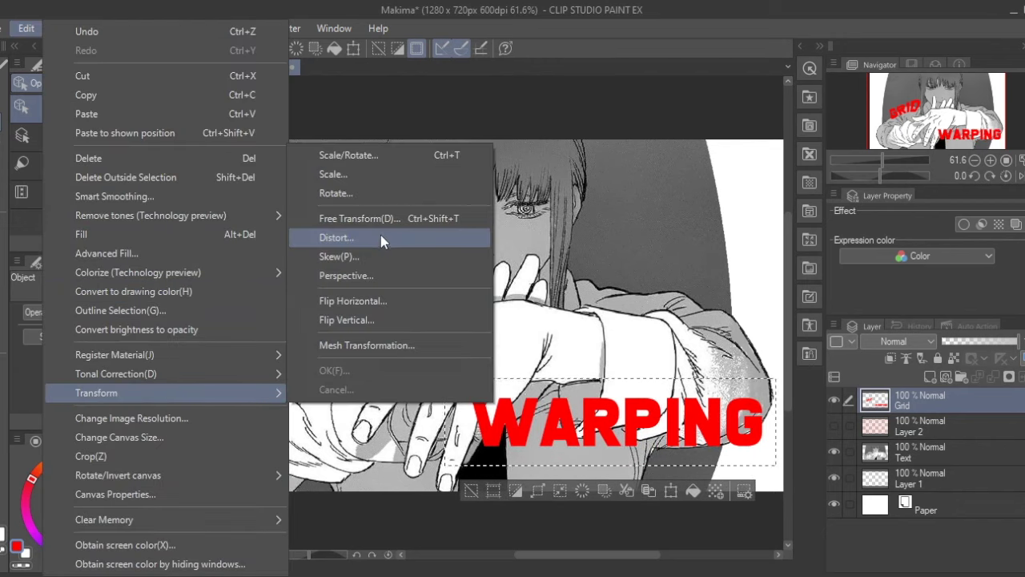
left_click(422, 345)
left_click_drag(555, 377, 561, 320)
left_click_drag(775, 378, 775, 394)
left_click_drag(666, 436, 631, 491)
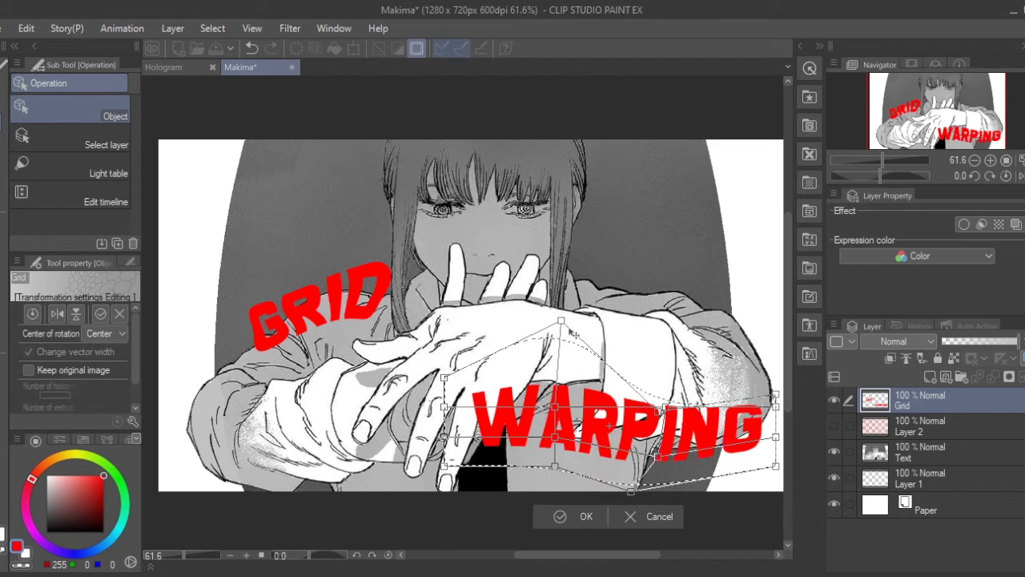
Step: Bend the remaining mesh points of "WARPING" so the middle dips and the left end rises, and apply the warp
left_click_drag(665, 408, 655, 439)
left_click_drag(666, 395, 658, 411)
left_click_drag(658, 456, 629, 504)
mouse_move(776, 407)
left_mouse_down()
mouse_move(772, 428)
mouse_move(774, 410)
left_mouse_up()
left_click_drag(777, 437, 773, 453)
left_click_drag(776, 466, 773, 473)
left_click_drag(470, 463, 476, 459)
left_click_drag(444, 436, 469, 430)
left_click_drag(444, 407, 410, 314)
left_click_drag(554, 466, 521, 477)
left_click_drag(477, 459, 439, 470)
left_click(556, 530)
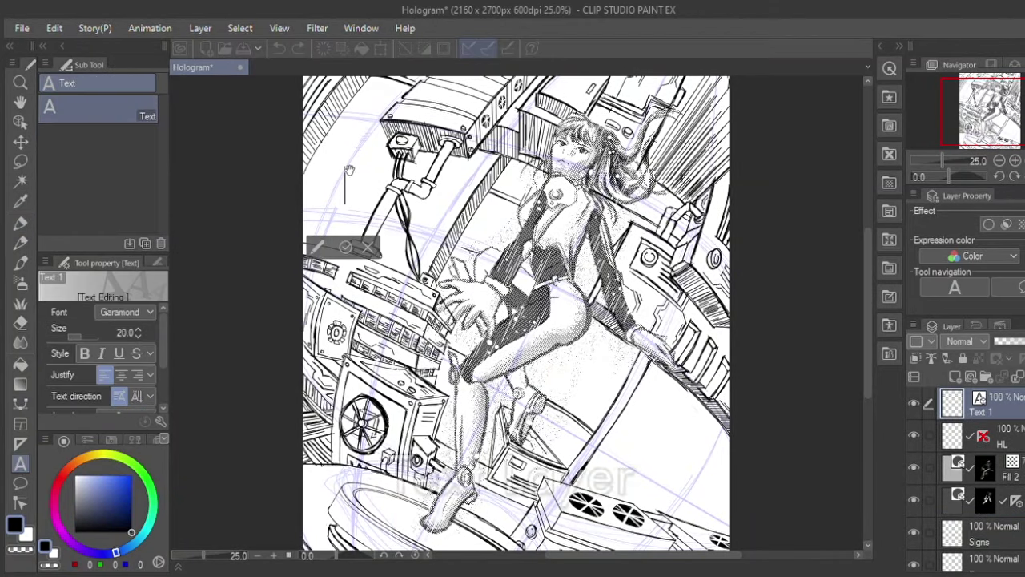
type("10101010")
key("Return")
type("0110001")
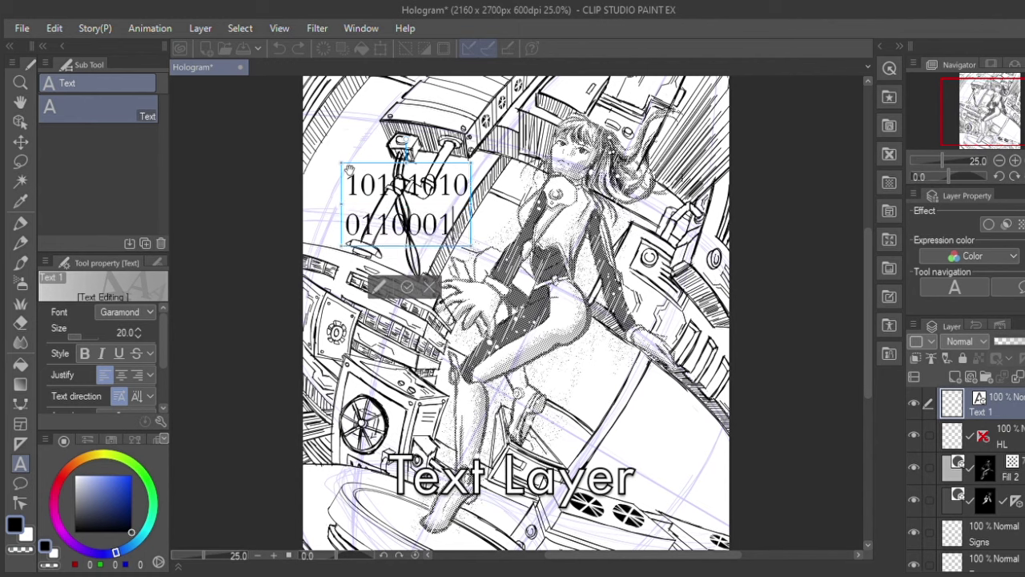
type("0")
key("Return")
type("10001001")
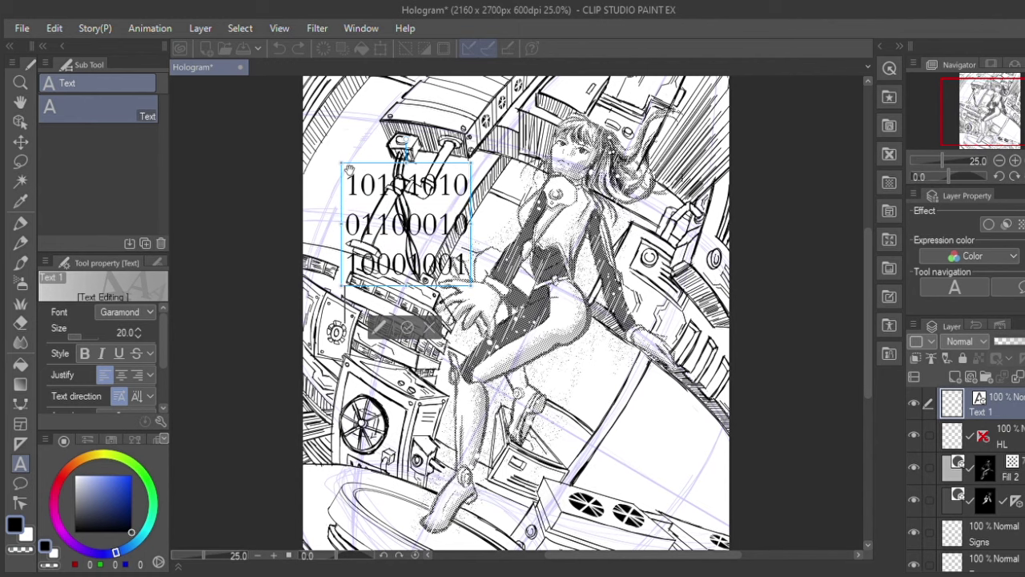
key("Return")
type("10110010")
key("ctrl+a")
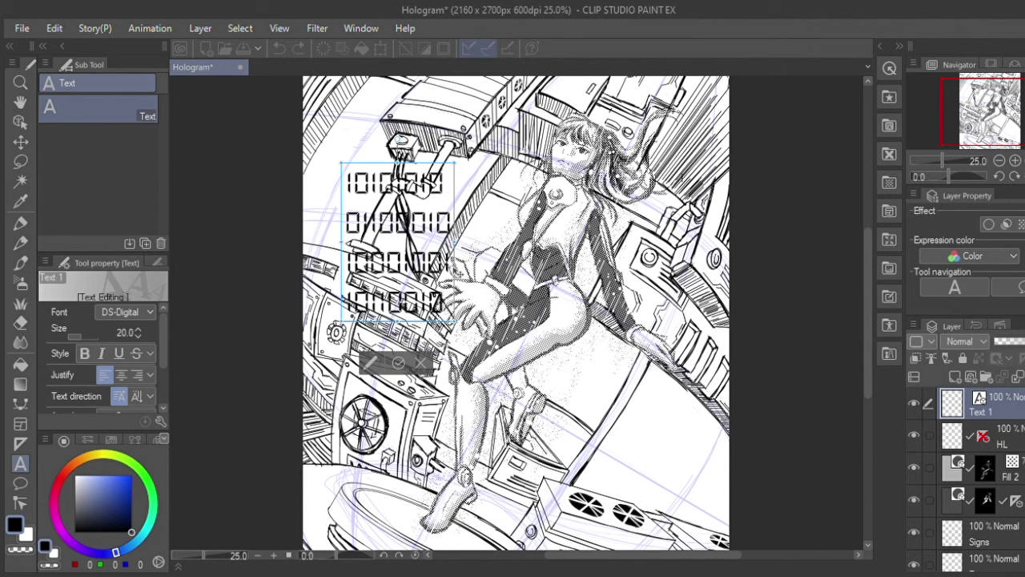
type("1100")
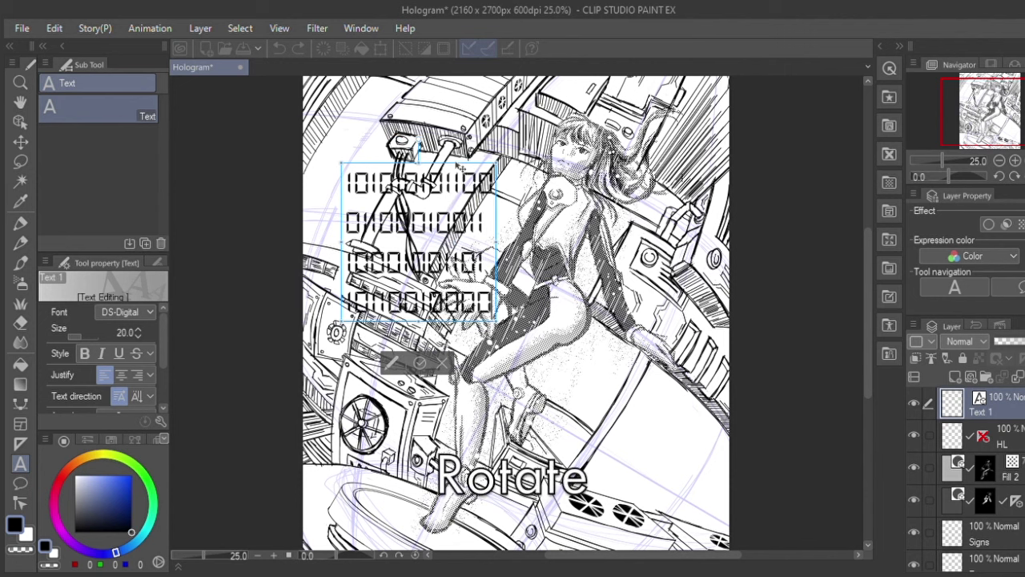
Step: Rotate the binary text block clockwise to follow the tilted upper-left panel, reposition it there, and confirm the text
left_click_drag(376, 163, 450, 98)
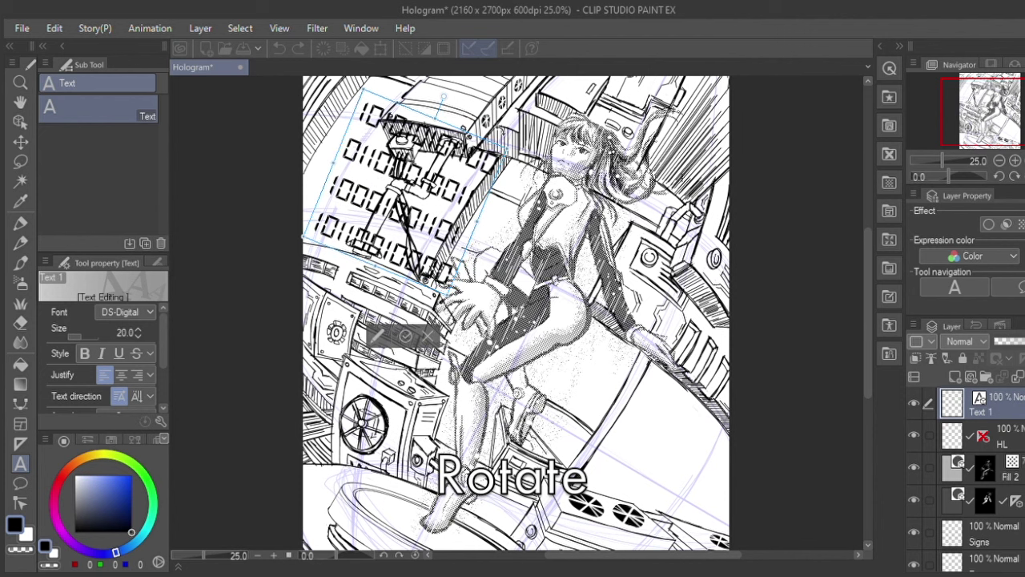
left_click_drag(477, 140, 455, 112)
left_click(398, 324)
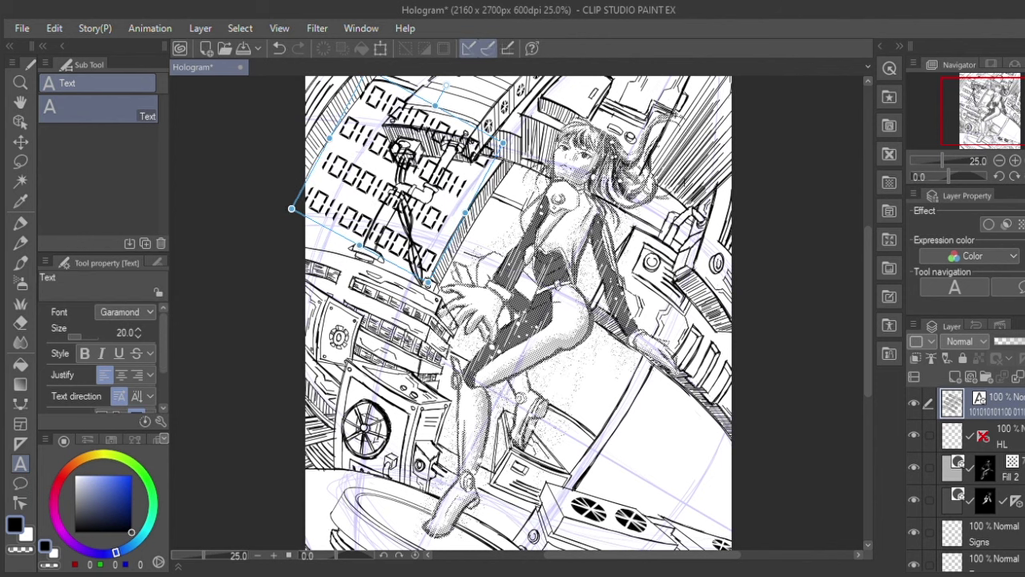
Step: Paste a copy of the binary text block and place it over the blank panel at the lower right of the illustration
key("ctrl+v")
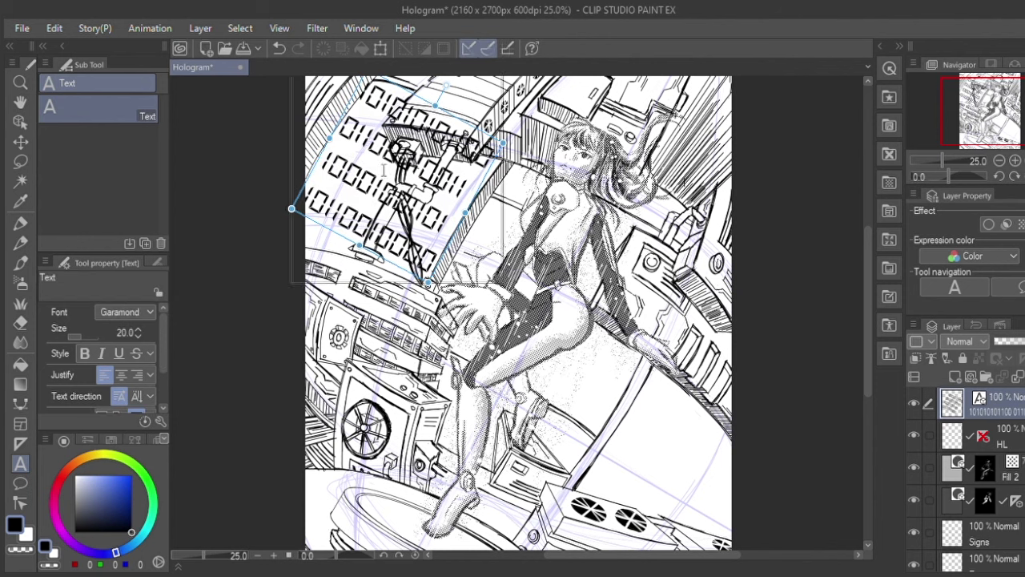
left_click_drag(469, 123, 750, 431)
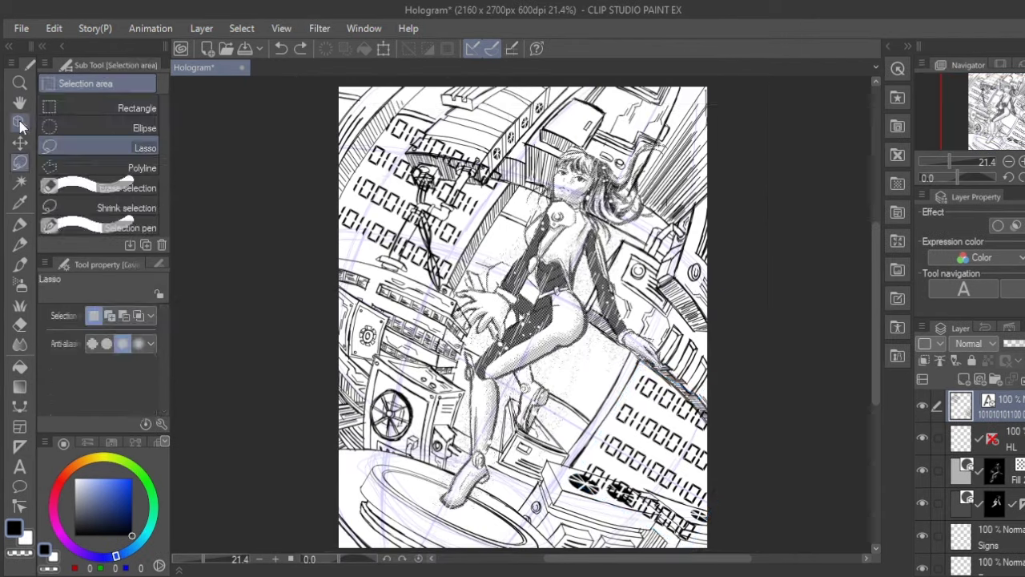
key("o")
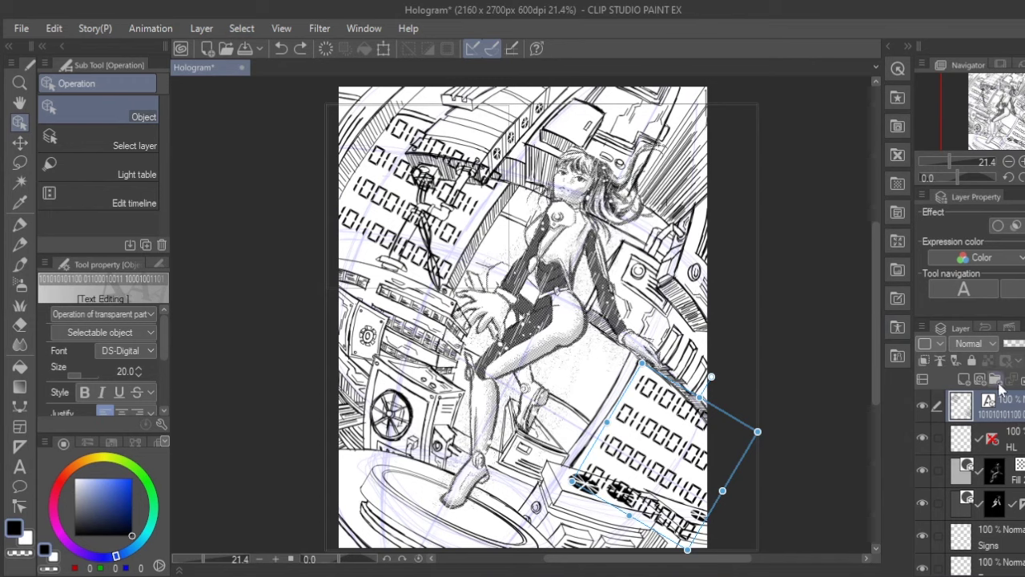
Step: Rasterize the binary text layer and lasso the digit block on the lower-right panel
left_click(202, 29)
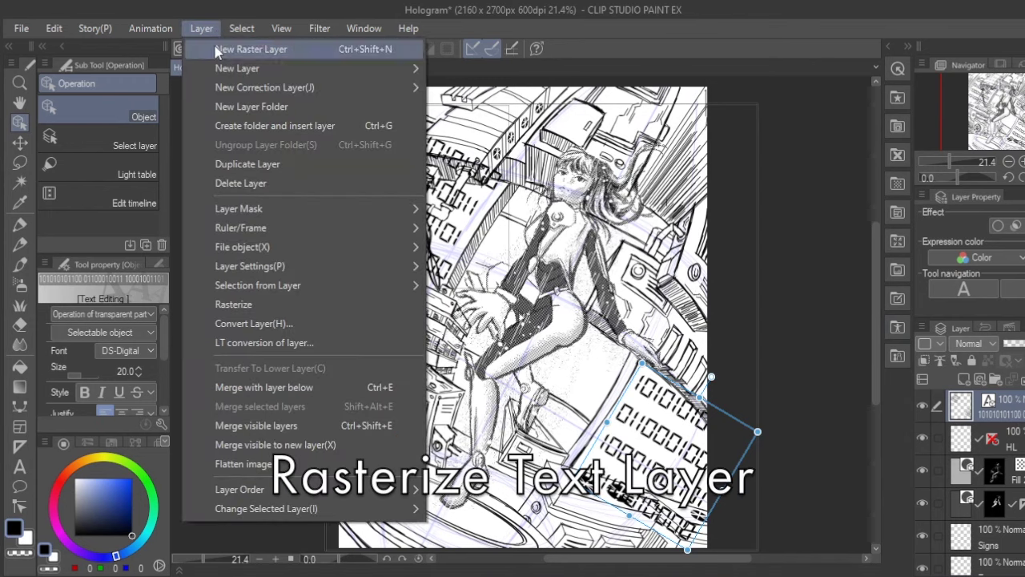
left_click(247, 308)
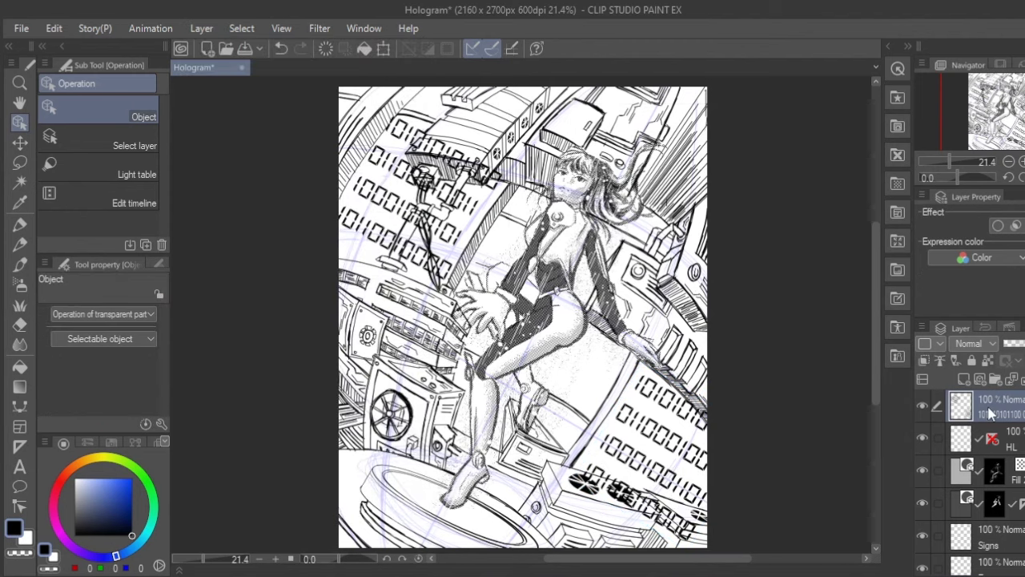
key("m")
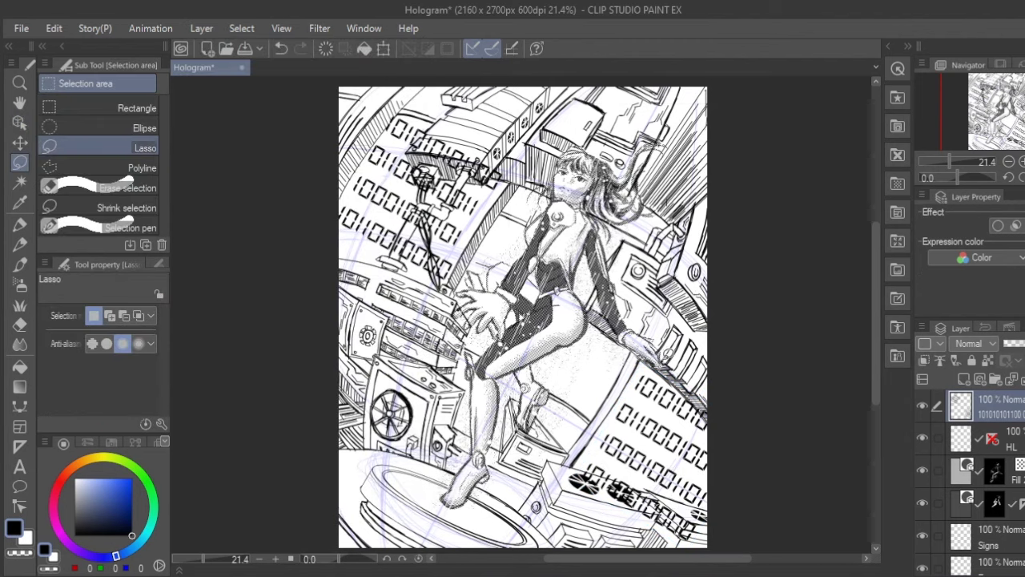
Step: Mesh-transform the lower-right digits, nudging the inner and lower grid points to fit the panel's curve, and apply the change
left_click(242, 28)
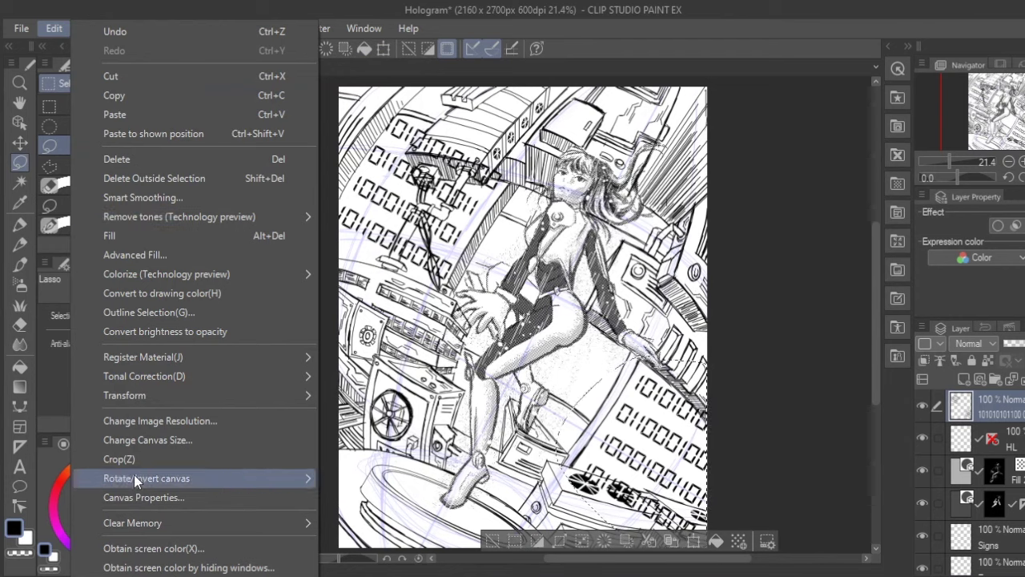
mouse_move(218, 400)
left_click(396, 347)
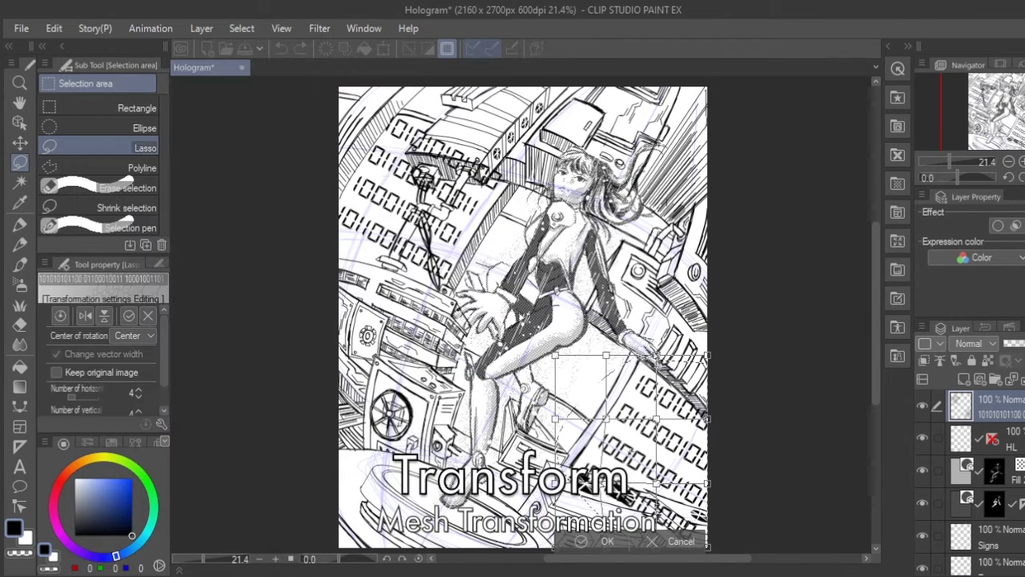
left_click_drag(606, 419, 610, 418)
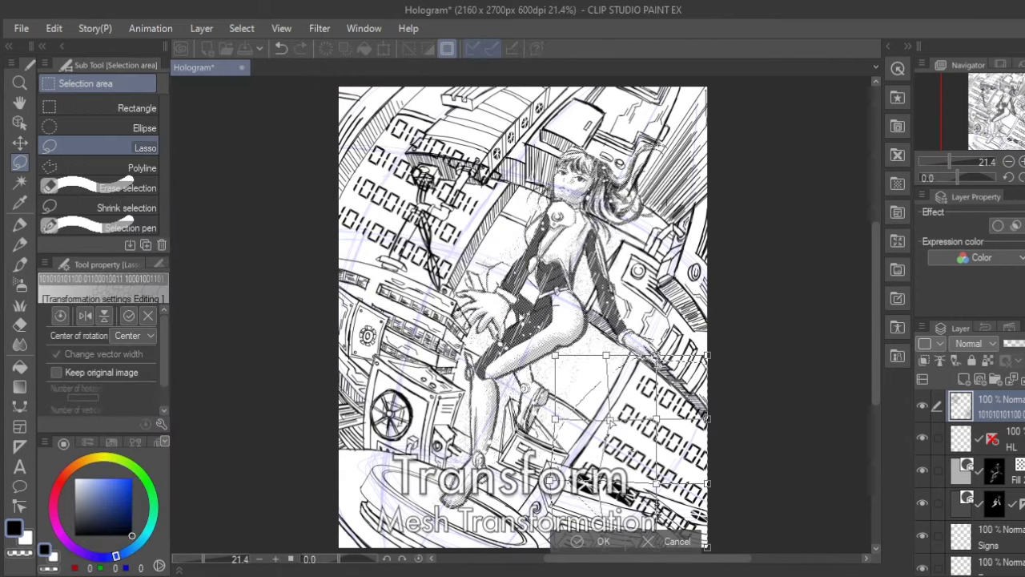
left_click_drag(555, 483, 550, 481)
left_click_drag(656, 418, 654, 418)
scroll(633, 481, "down", 2)
left_click_drag(606, 512, 593, 517)
left_click_drag(656, 512, 660, 517)
left_click_drag(707, 512, 716, 508)
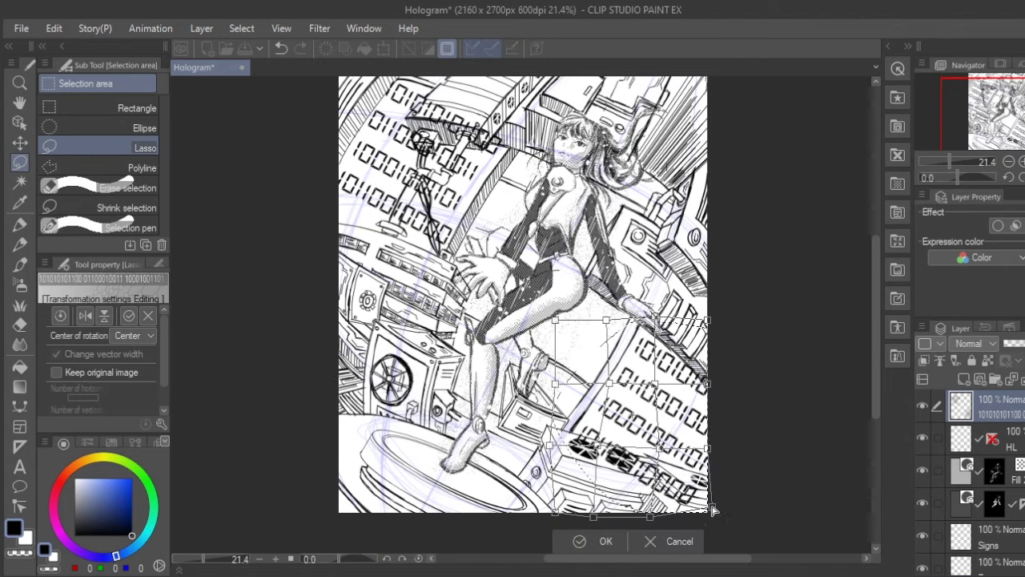
left_click_drag(708, 447, 711, 444)
left_click_drag(656, 448, 661, 451)
left_click(607, 542)
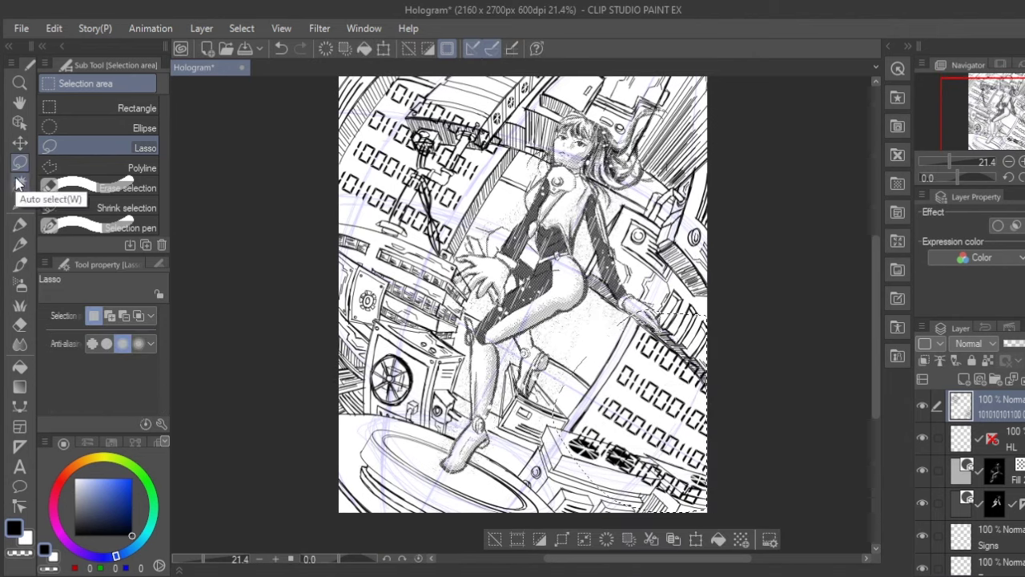
Step: Start a mesh transformation on the upper-left digits and spread the grid outward to bend the rows along the curved panel
left_click(60, 30)
left_click(384, 521)
mouse_move(339, 256)
left_mouse_down()
mouse_move(318, 267)
mouse_move(329, 291)
left_mouse_up()
left_click_drag(340, 330, 313, 341)
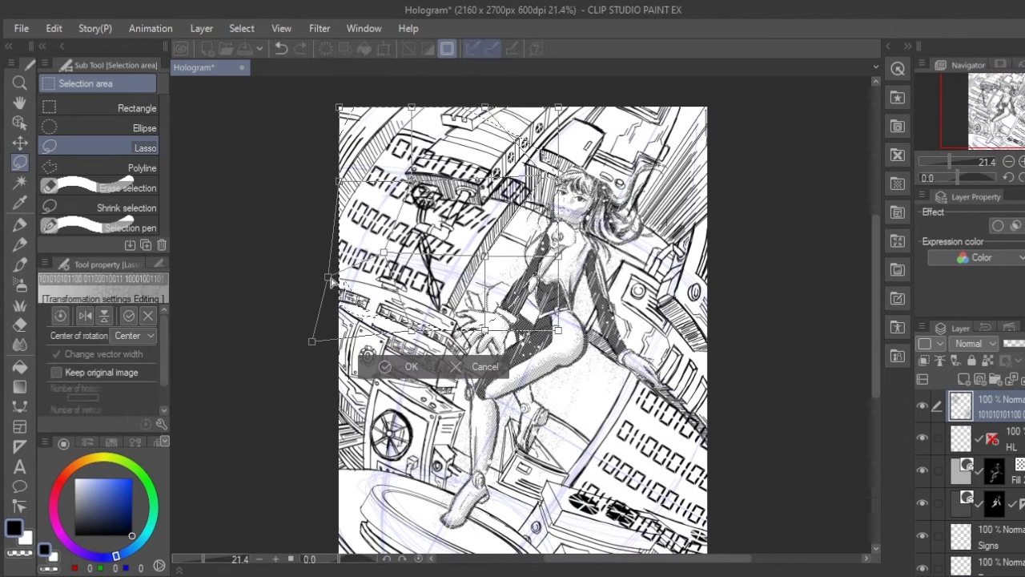
left_click_drag(339, 181, 326, 213)
left_click_drag(412, 256, 391, 255)
left_click_drag(479, 261, 506, 250)
left_click_drag(484, 181, 503, 172)
left_click_drag(485, 330, 485, 335)
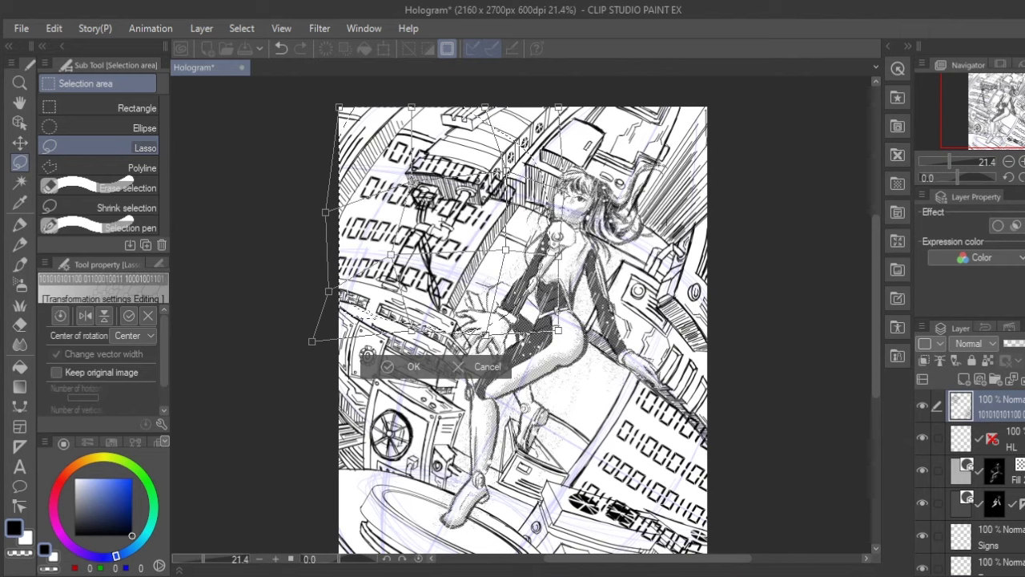
Step: Fine-tune the right edge and inner mesh points of the upper-left digits, and apply the transformation
left_click_drag(558, 181, 564, 192)
left_click_drag(559, 107, 584, 113)
left_click_drag(409, 181, 402, 187)
left_click_drag(391, 255, 389, 261)
left_click_drag(505, 250, 502, 255)
left_click_drag(327, 212, 328, 205)
left_click(417, 366)
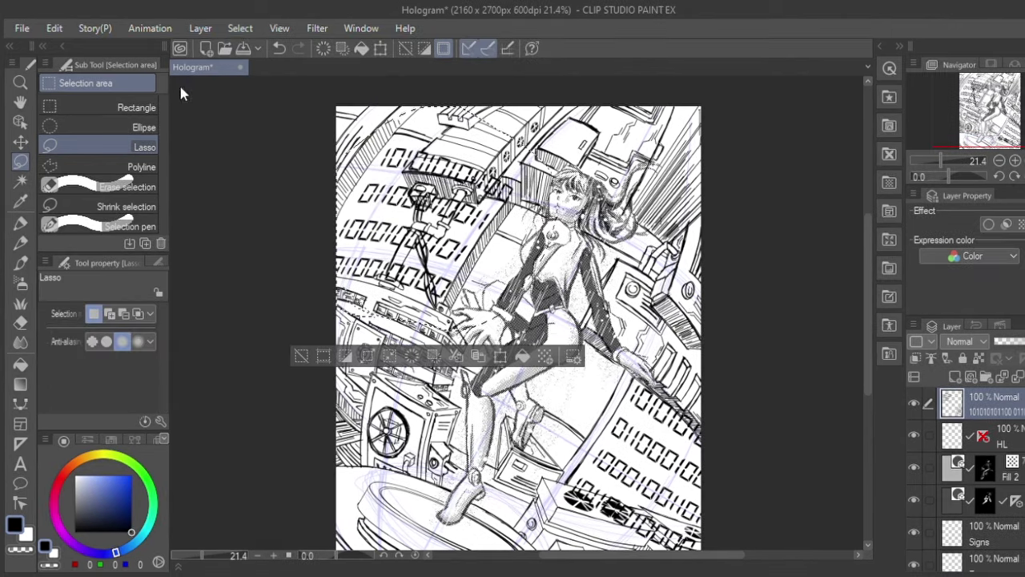
Step: Clear the selection, erase digits overlapping the foreground machinery with the Hard eraser at size 200, and hide the blue sketch layers
left_click(241, 29)
left_click(266, 72)
key("e")
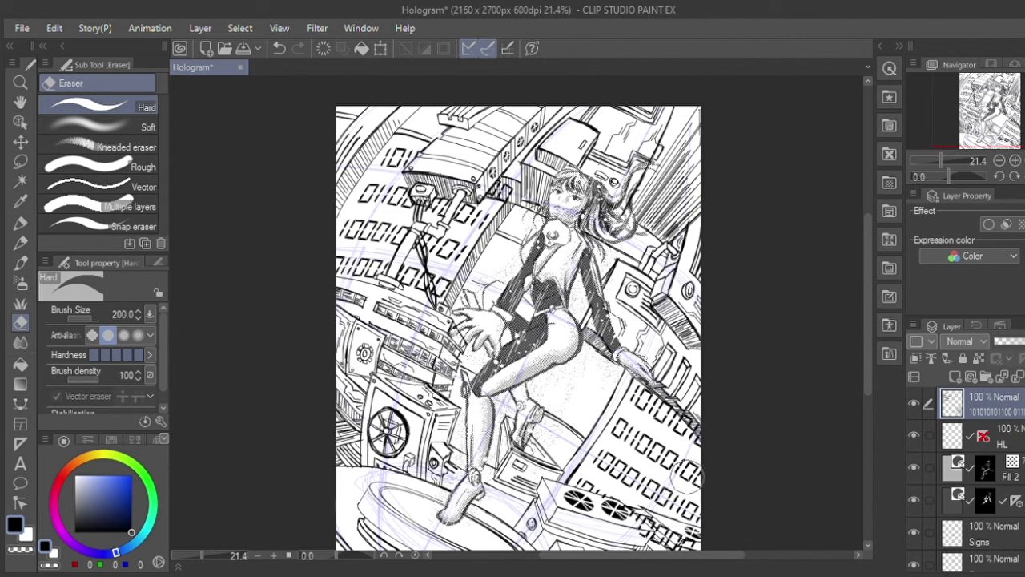
scroll(969, 481, "down", 3)
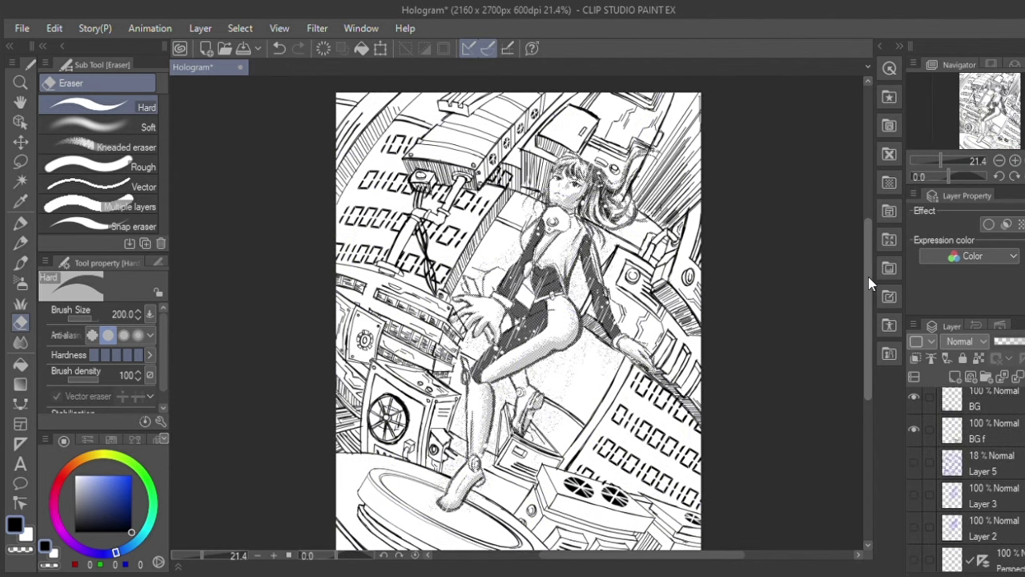